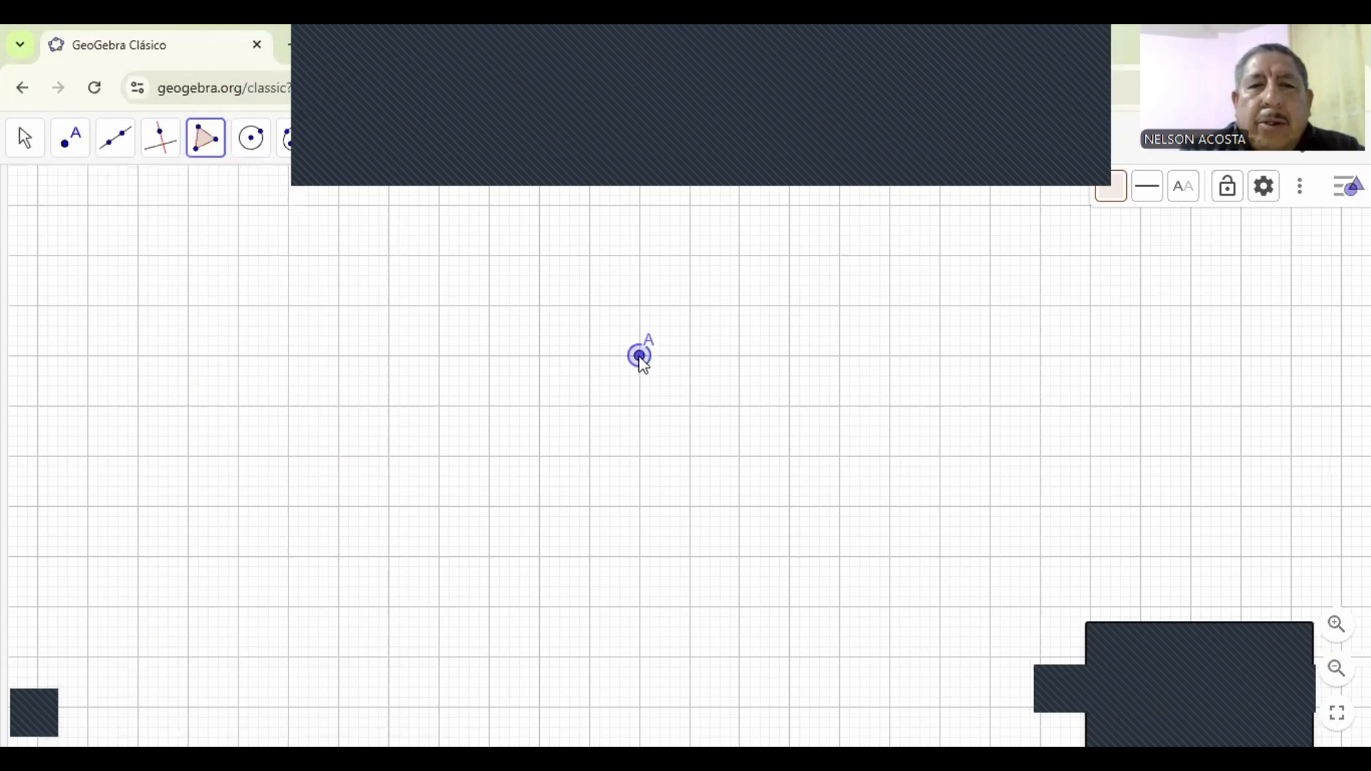
pyautogui.click(339, 508)
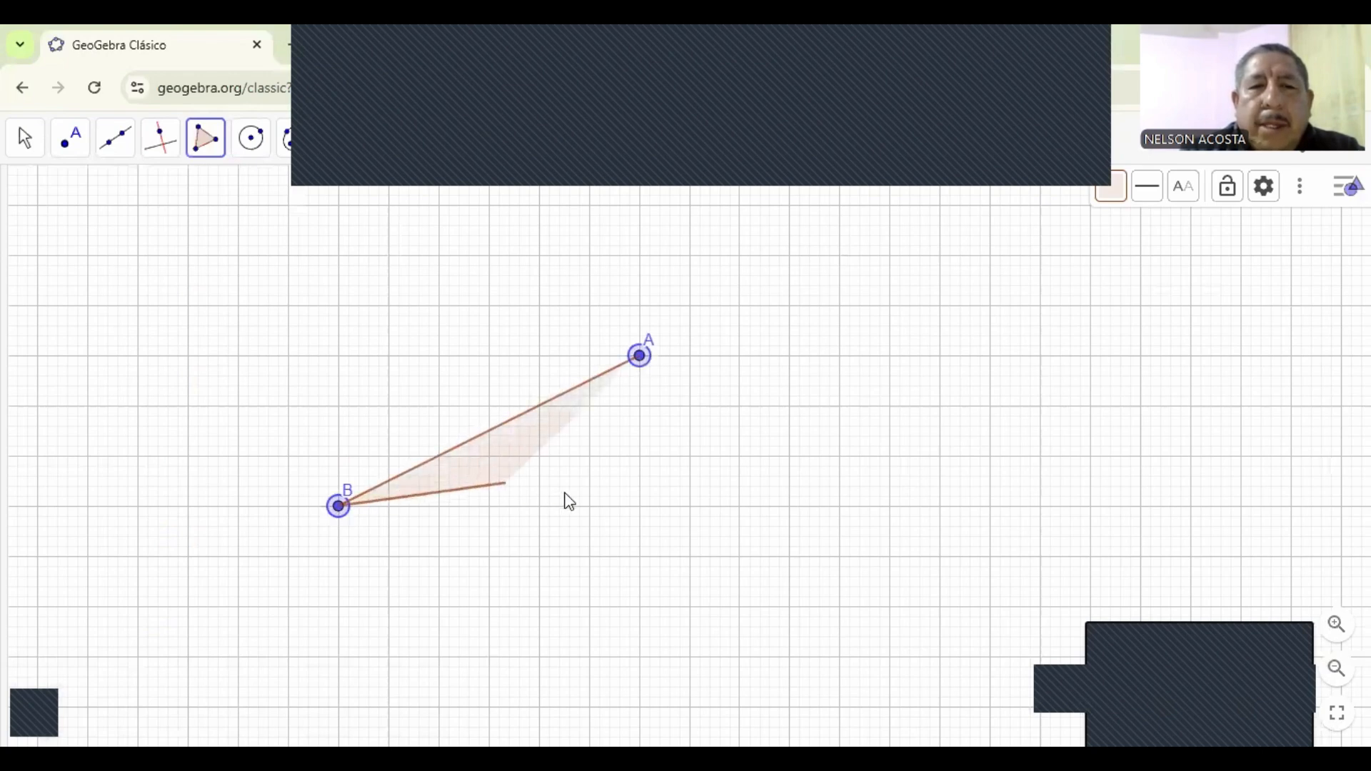
pyautogui.click(640, 507)
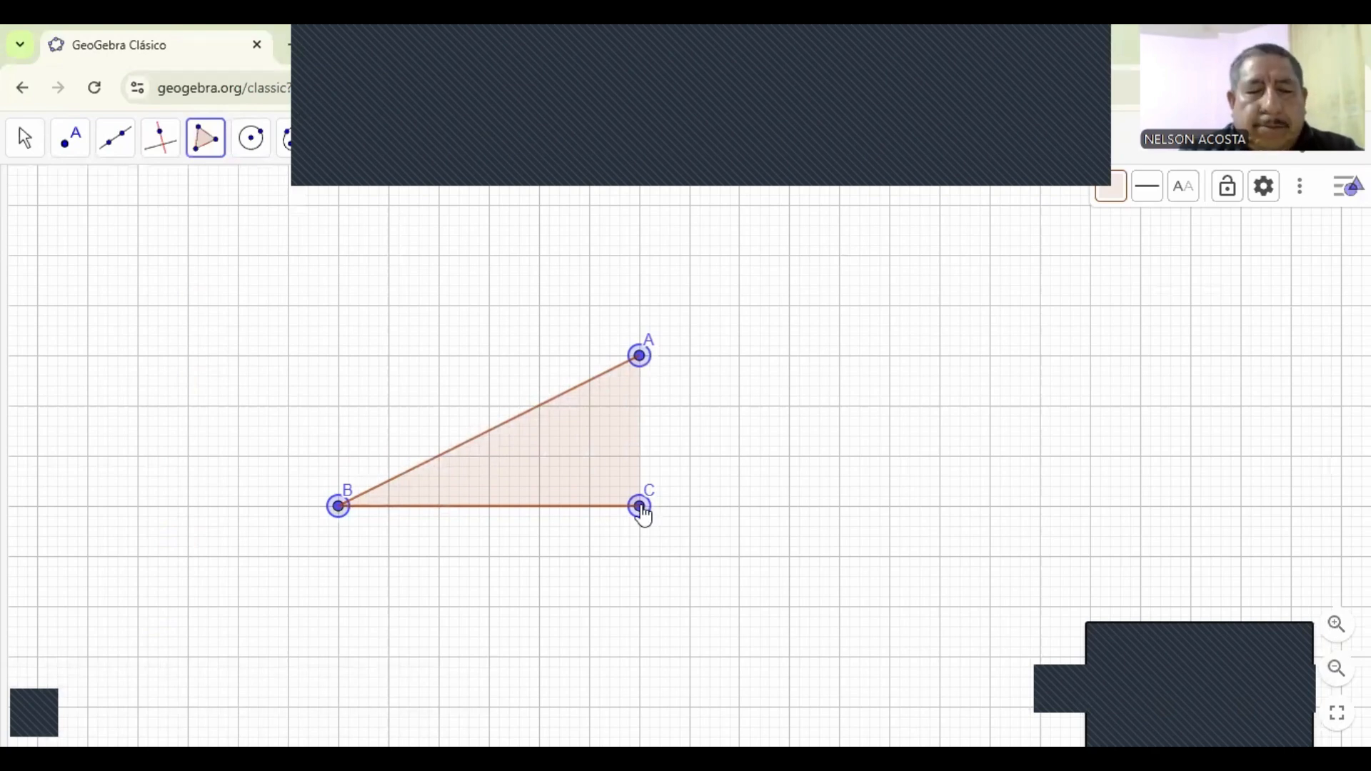
pyautogui.hotkey('ctrl', 'z')
pyautogui.click(339, 306)
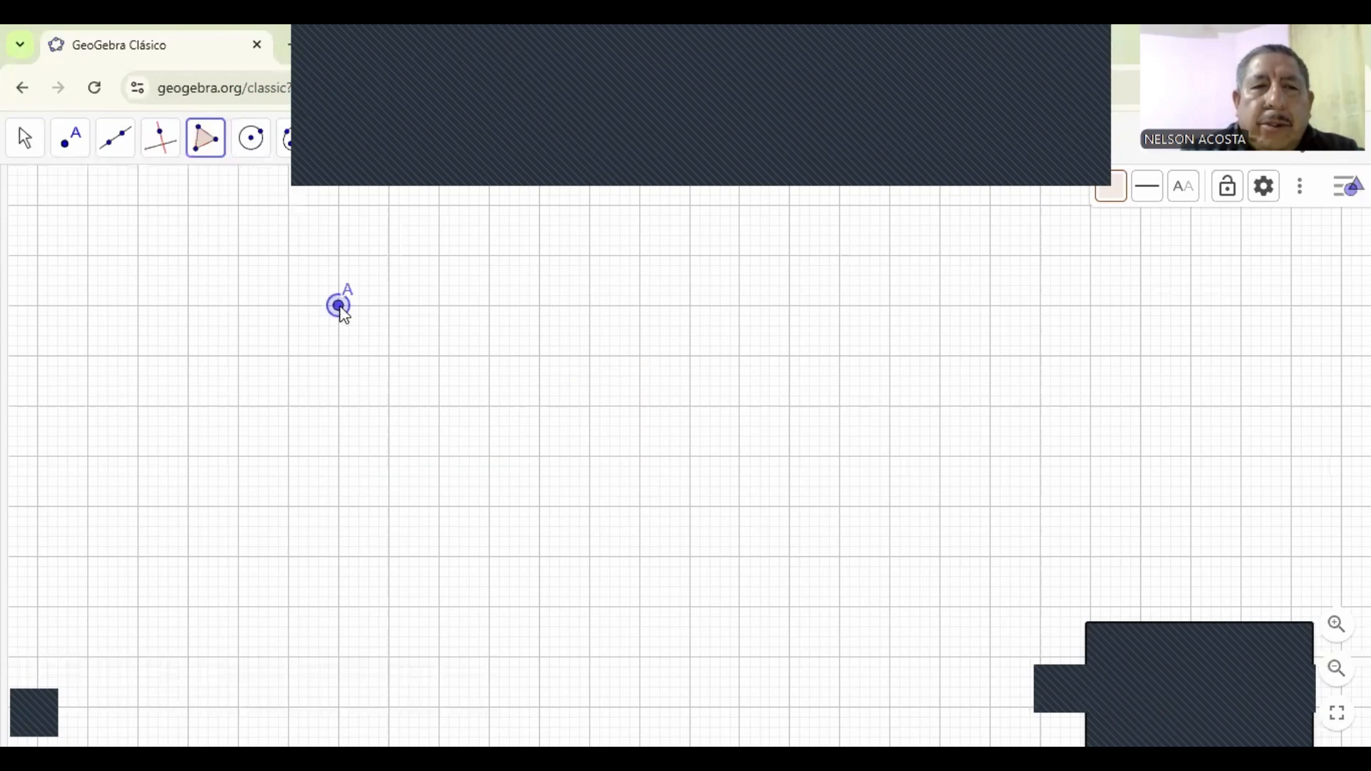
pyautogui.click(590, 509)
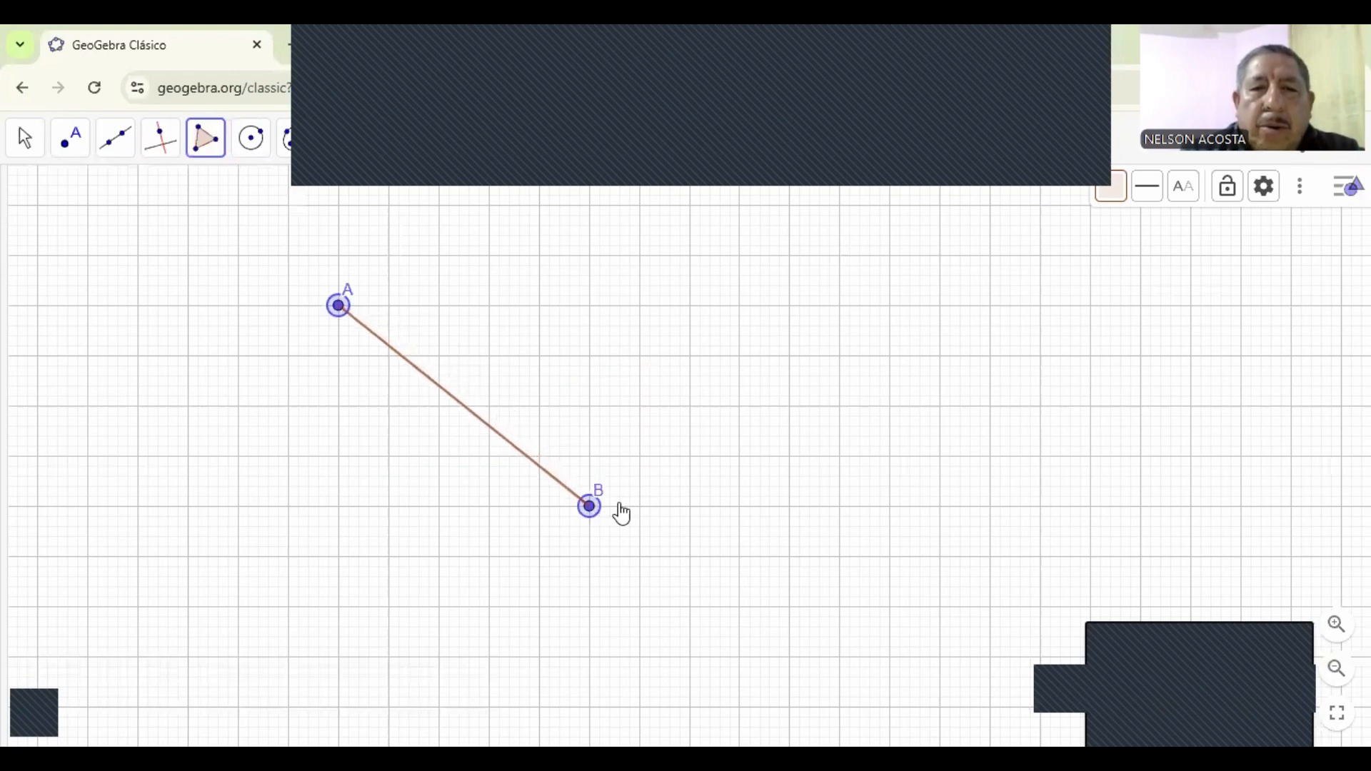
pyautogui.click(842, 509)
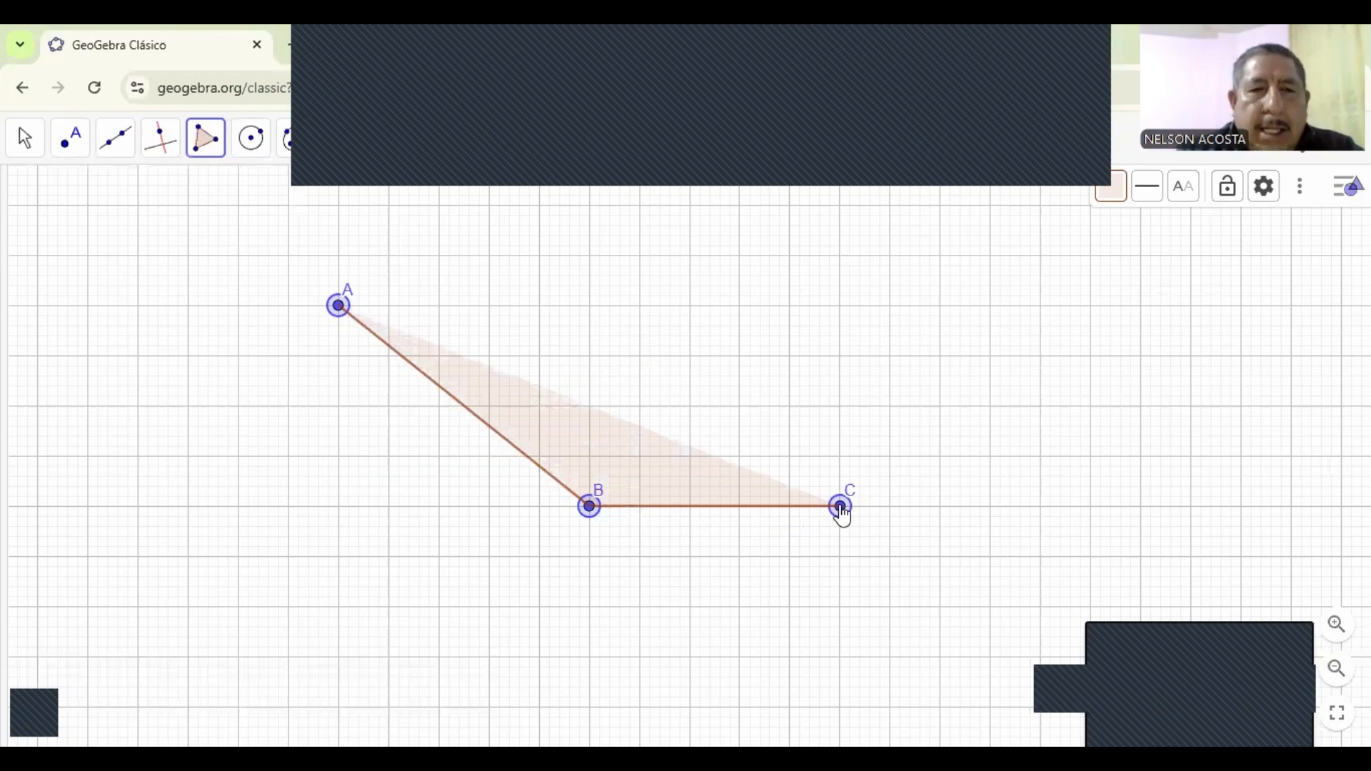
pyautogui.hotkey('ctrl', 'z')
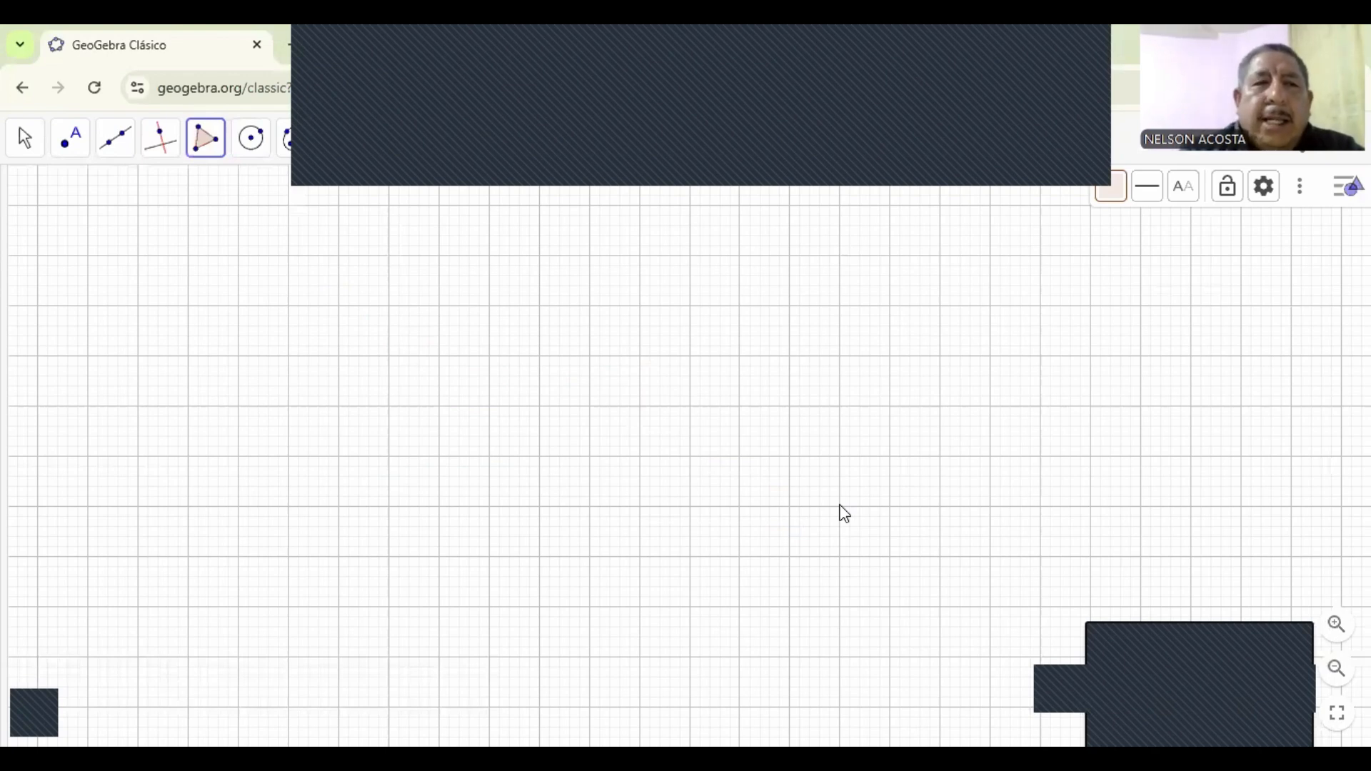
# Draw an isosceles triangle with the Polygon tool near the graph's left edge, about 6 grid squares wide and 3 high with the apex centred.
pyautogui.click(211, 154)
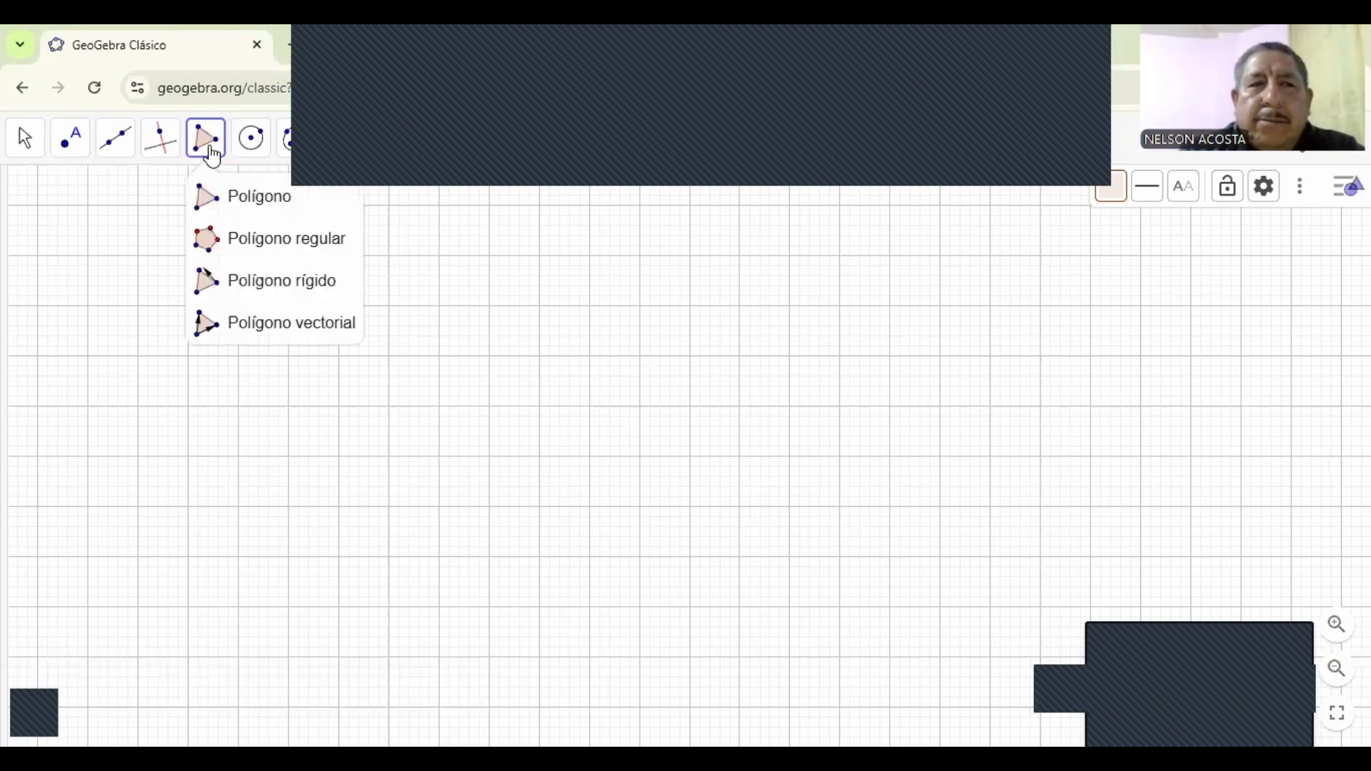
pyautogui.click(215, 197)
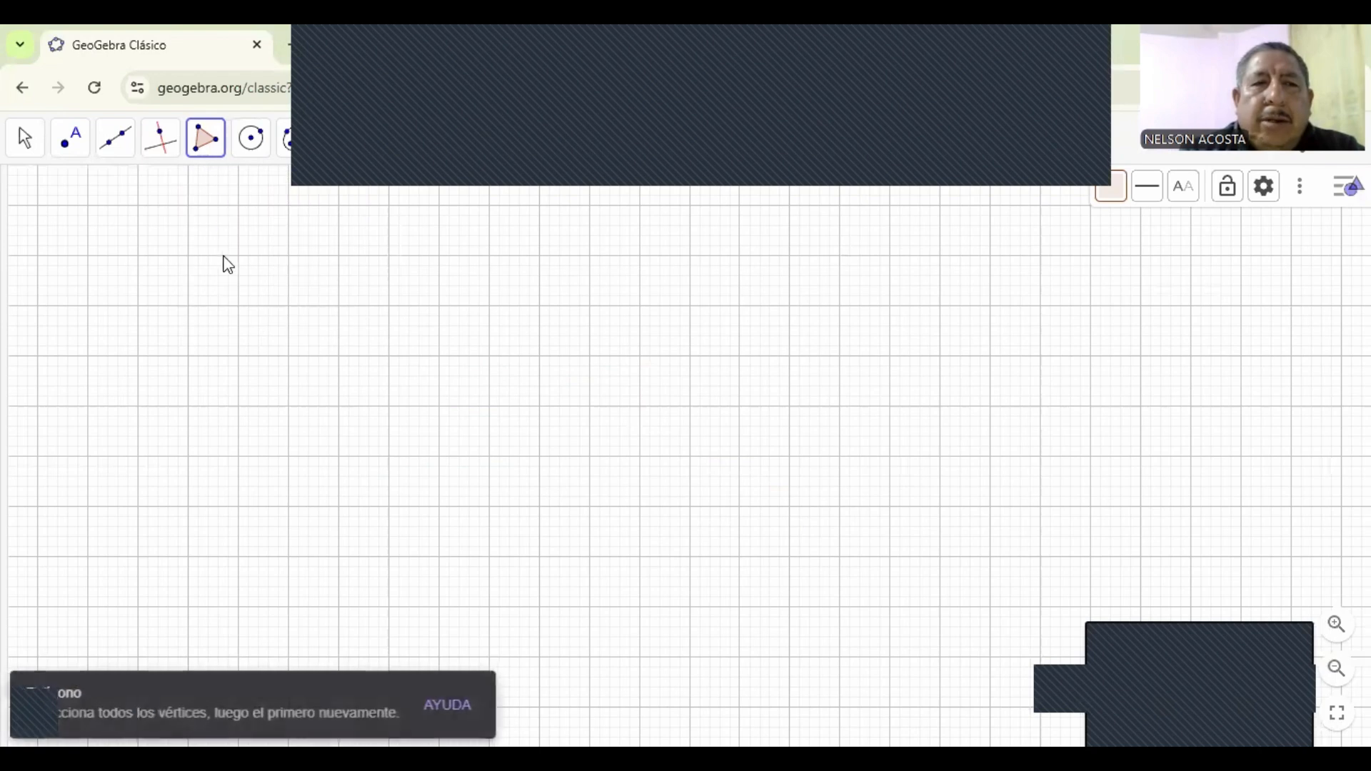
pyautogui.click(239, 307)
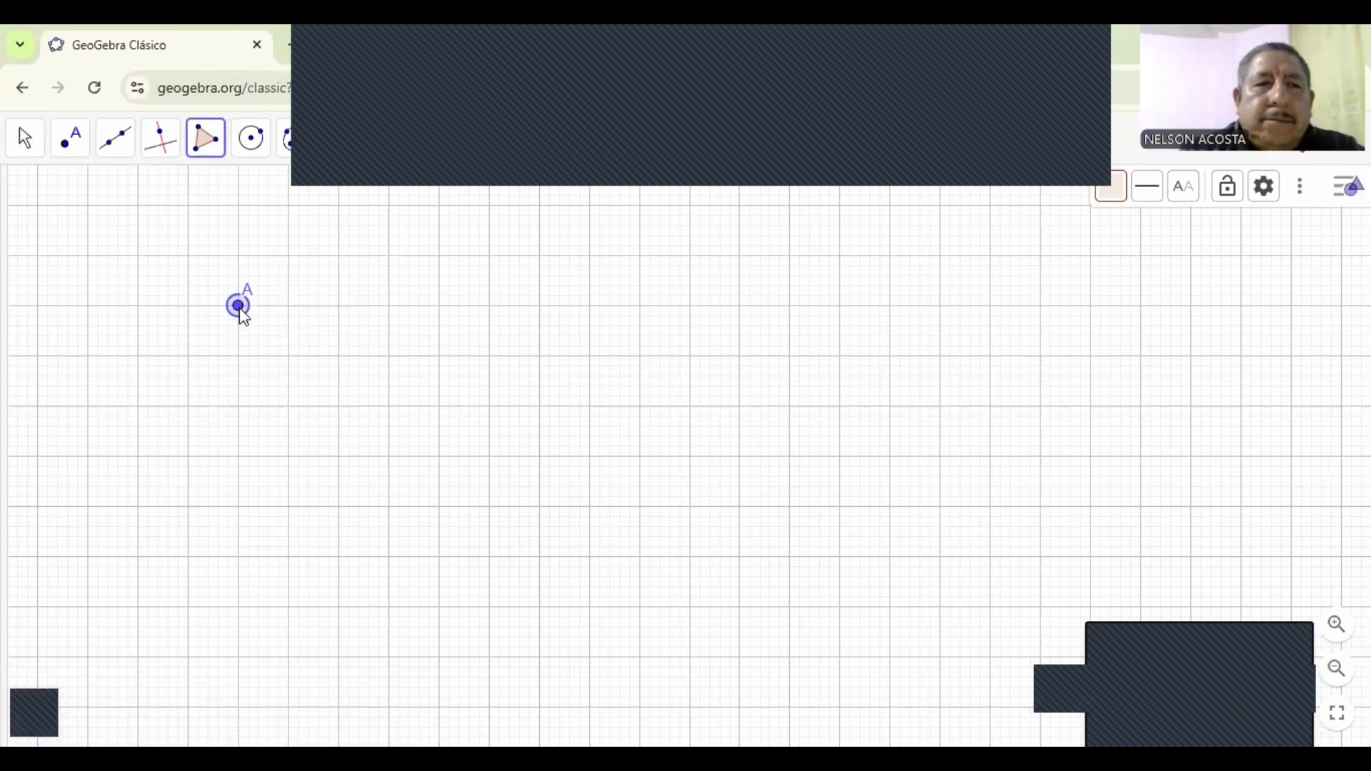
pyautogui.click(88, 457)
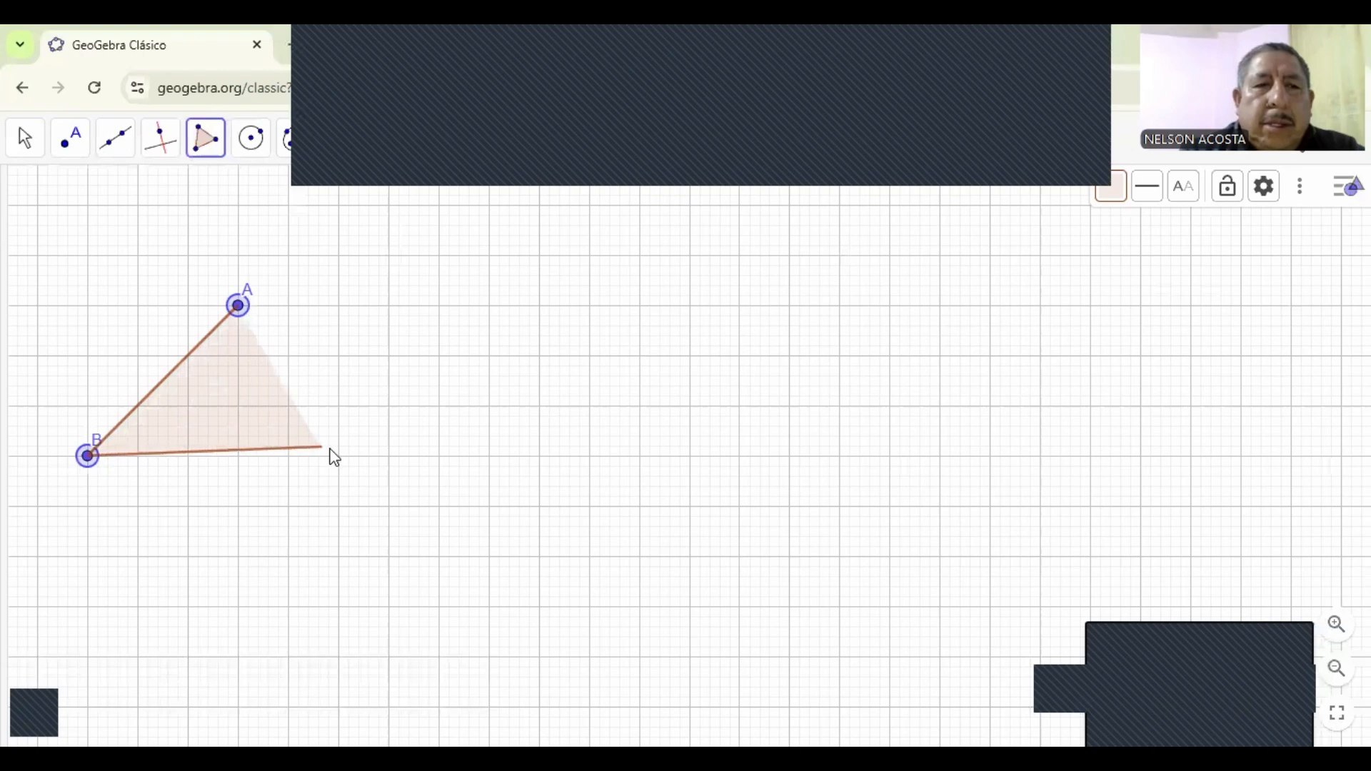
pyautogui.click(390, 457)
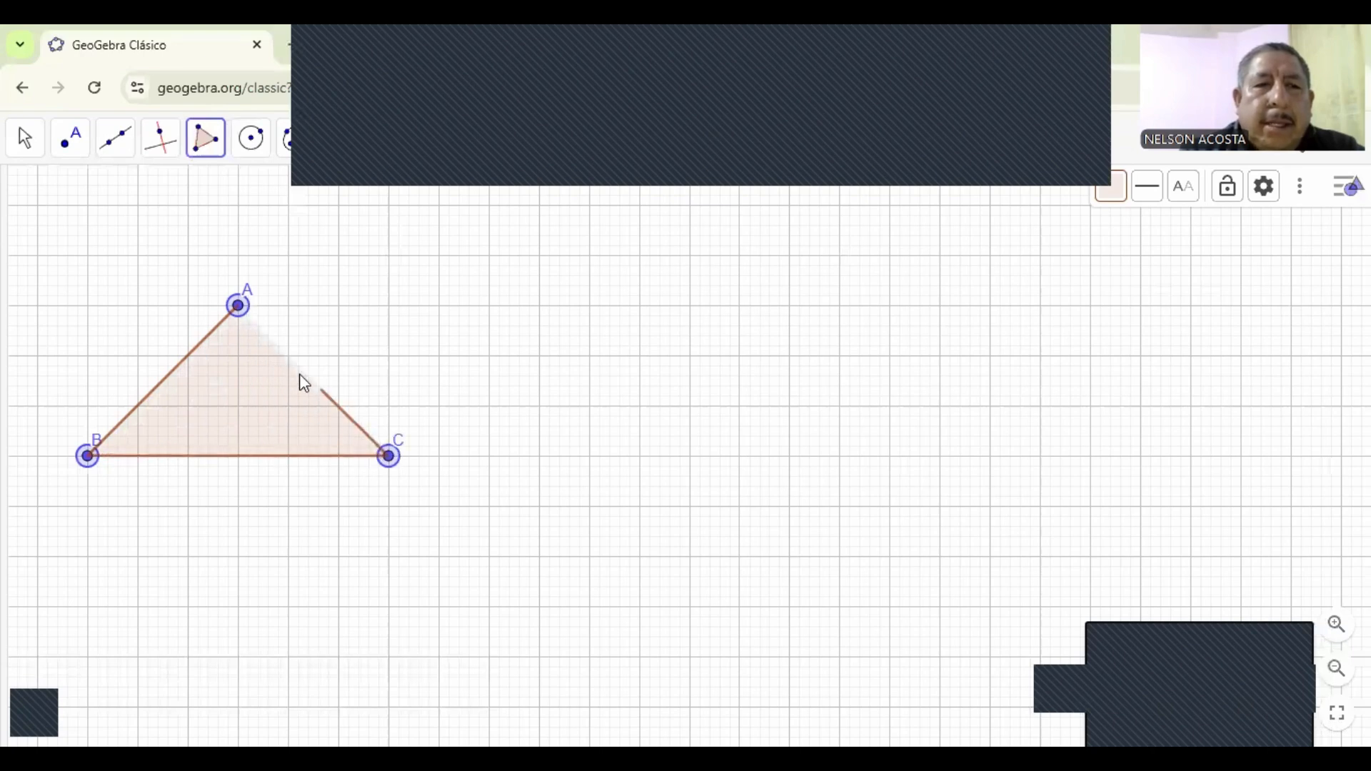
pyautogui.click(238, 308)
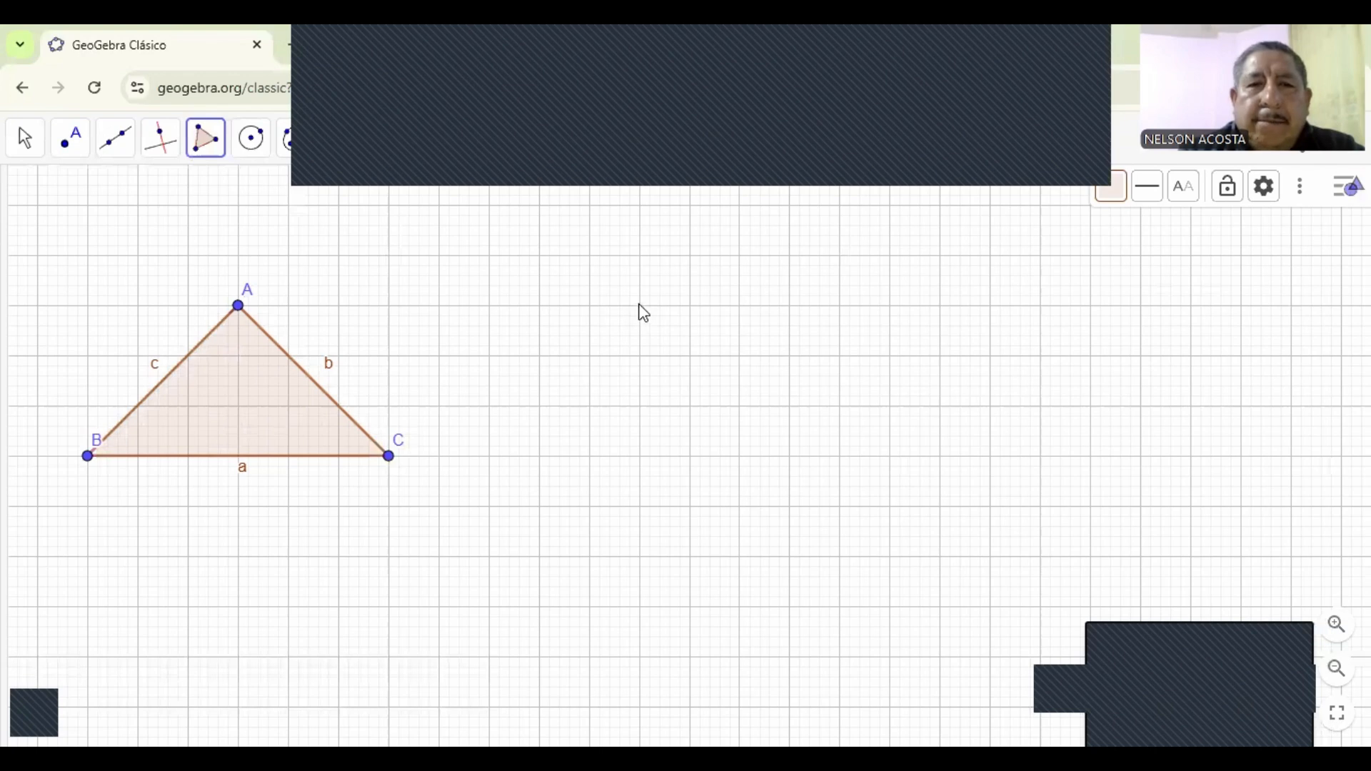
# Draw a right triangle beside the isosceles one, with a vertical leg of about 4 grid squares and a horizontal leg of about 5.
pyautogui.moveTo(640, 306); pyautogui.dragTo(589, 255)
pyautogui.click(589, 456)
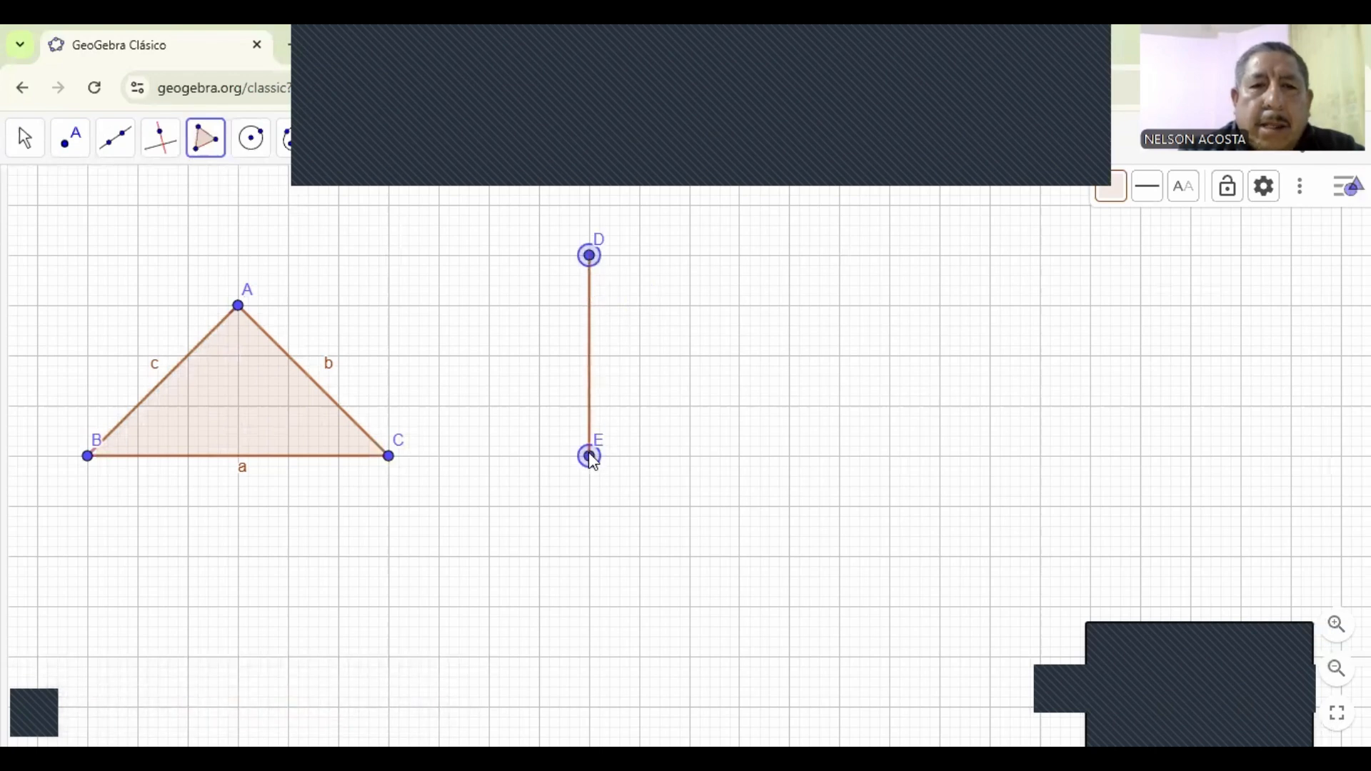
pyautogui.click(841, 455)
pyautogui.click(590, 256)
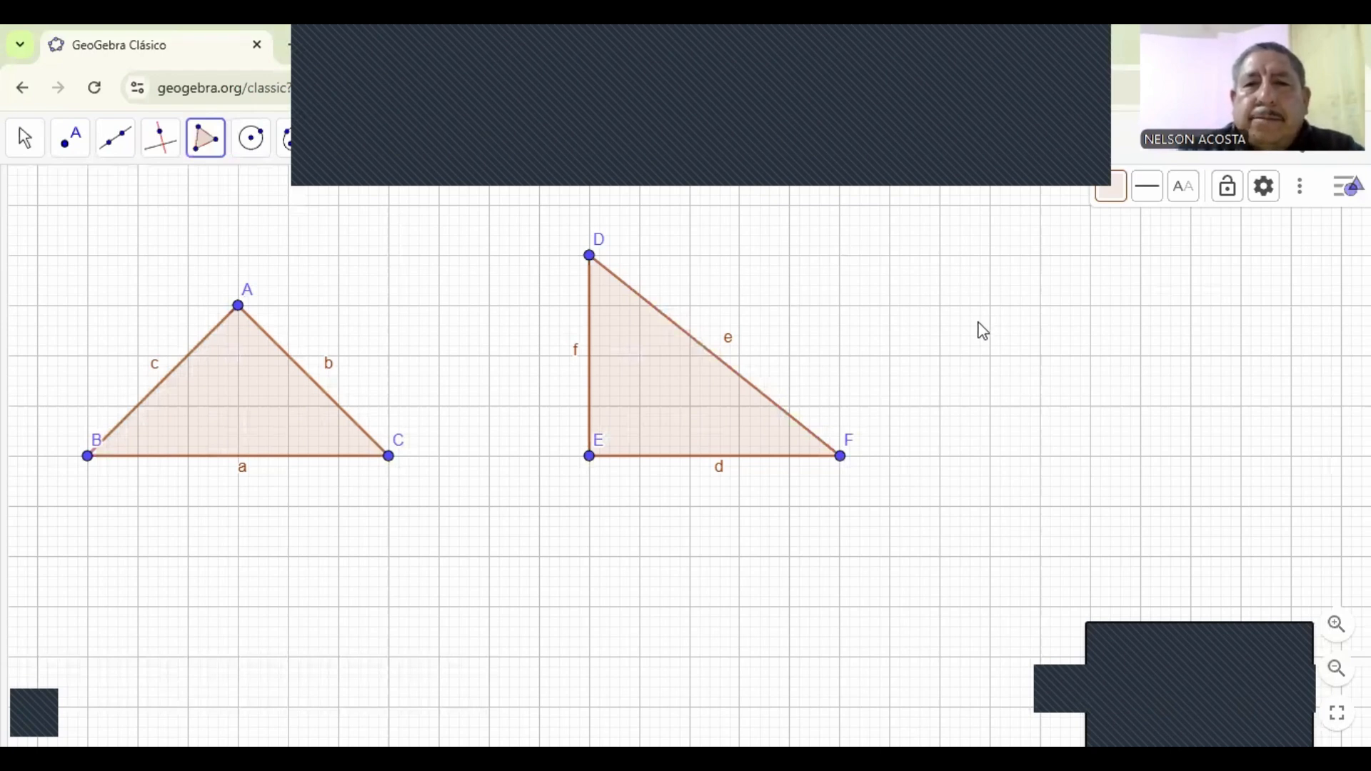
# Draw an obtuse triangle beyond the right triangle, with a base of about 4 grid squares and its apex 4 squares up and left of the base.
pyautogui.click(942, 256)
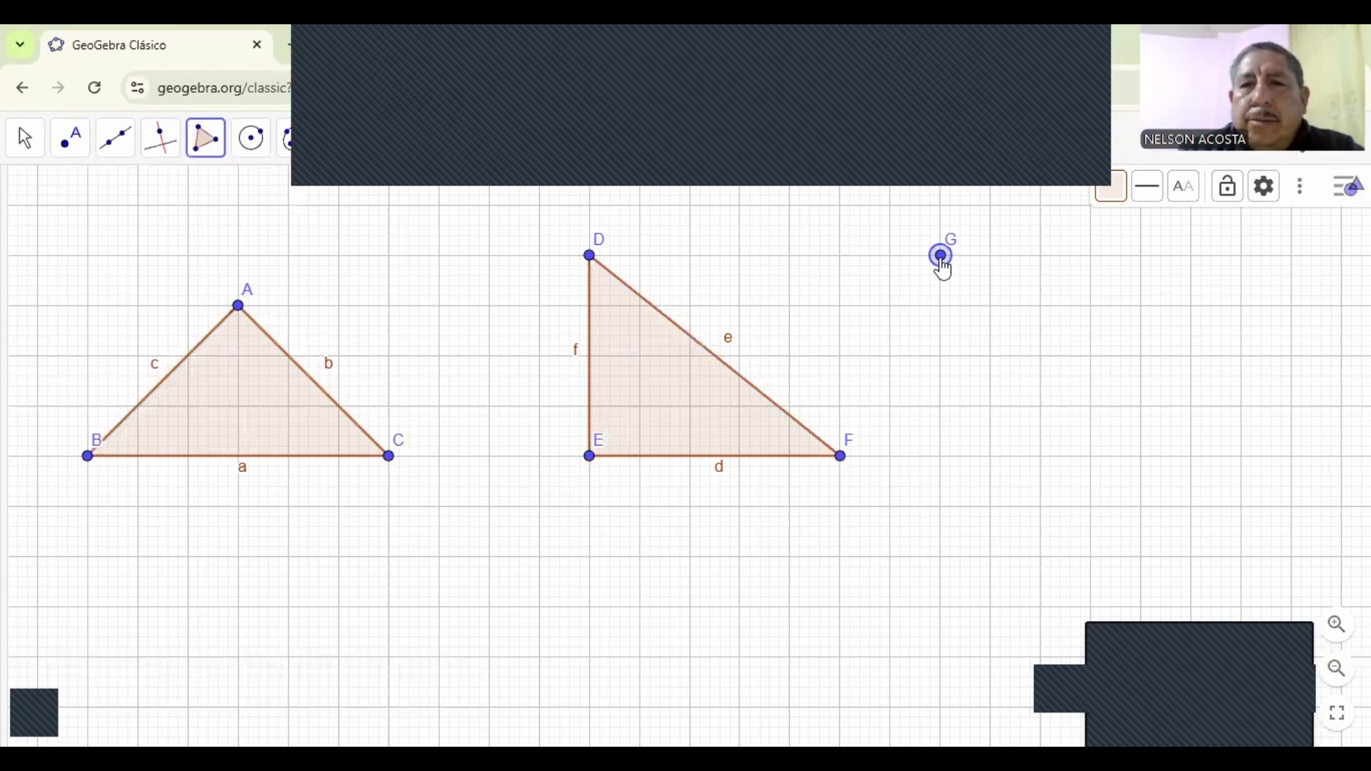
pyautogui.click(1141, 456)
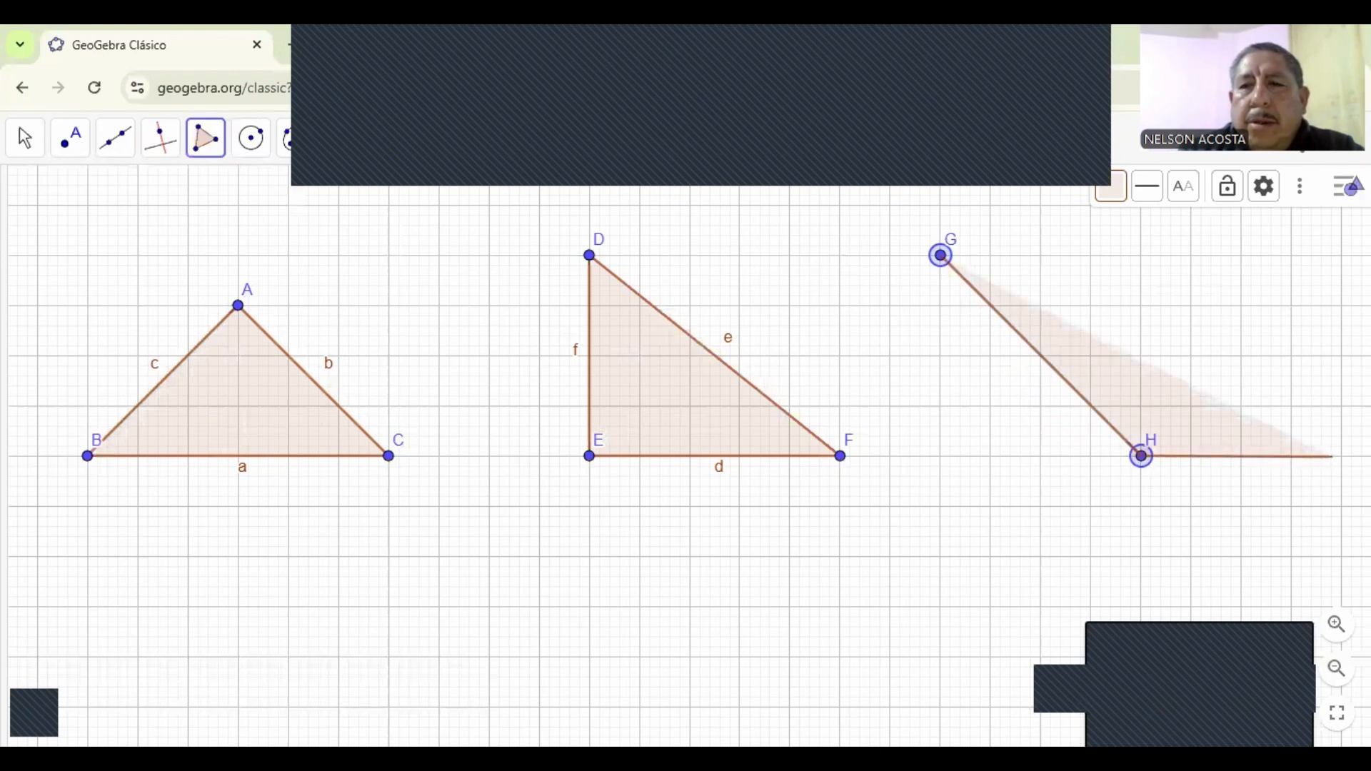
pyautogui.click(1343, 456)
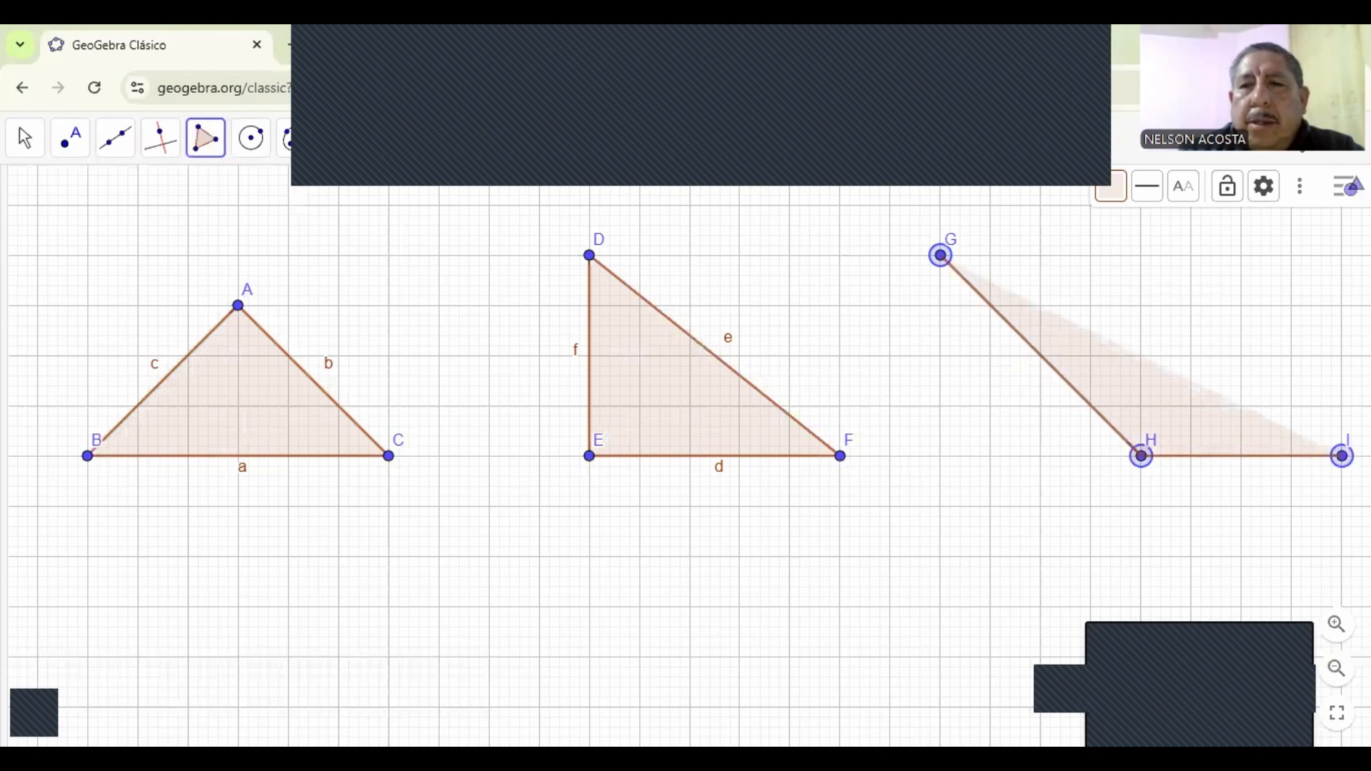
pyautogui.click(942, 256)
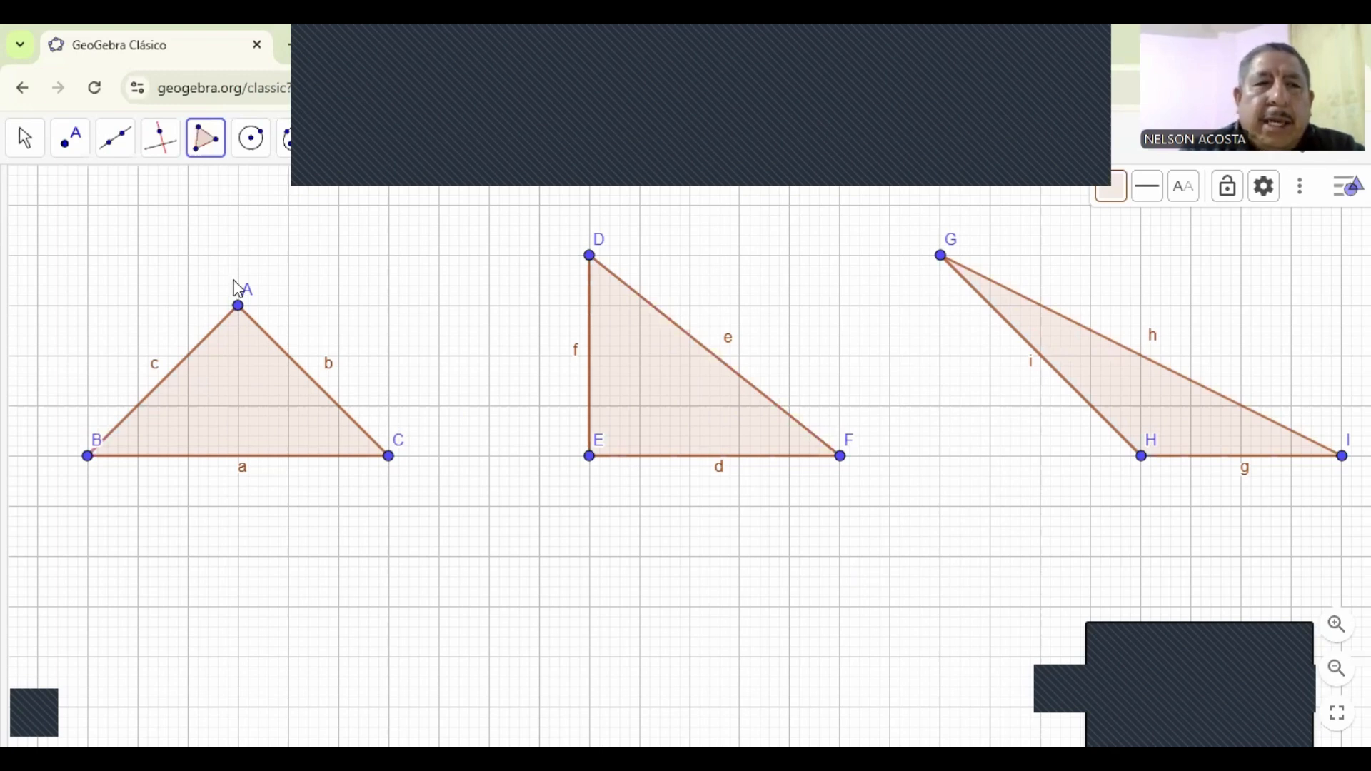
pyautogui.click(238, 307)
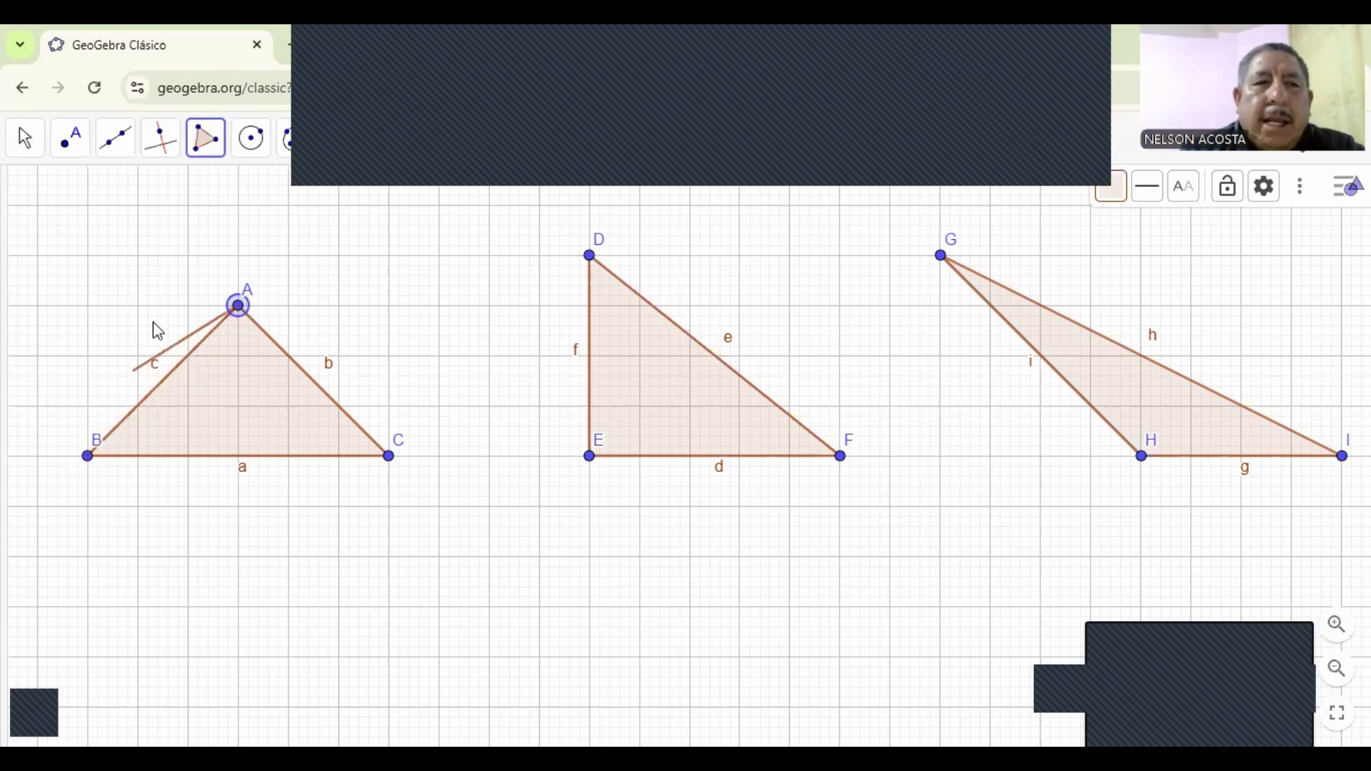
pyautogui.click(93, 456)
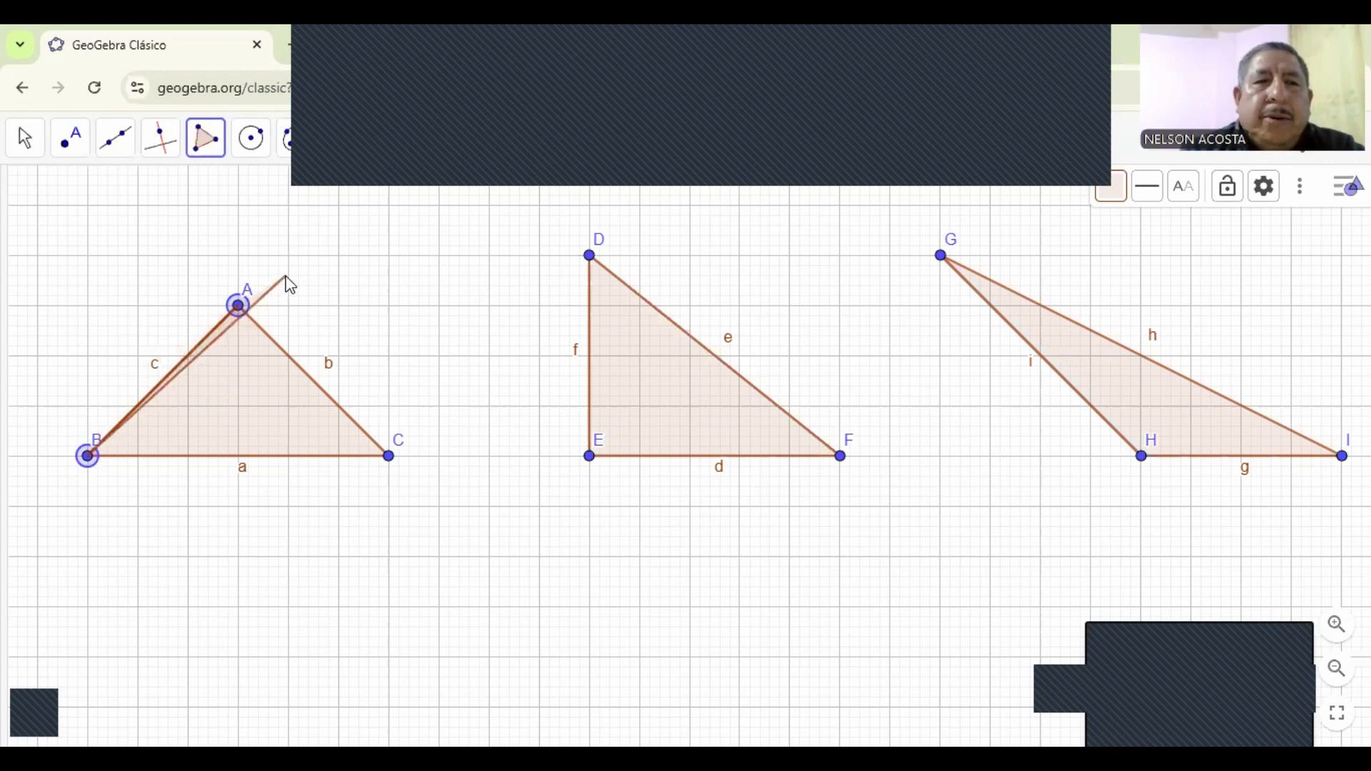
pyautogui.click(238, 306)
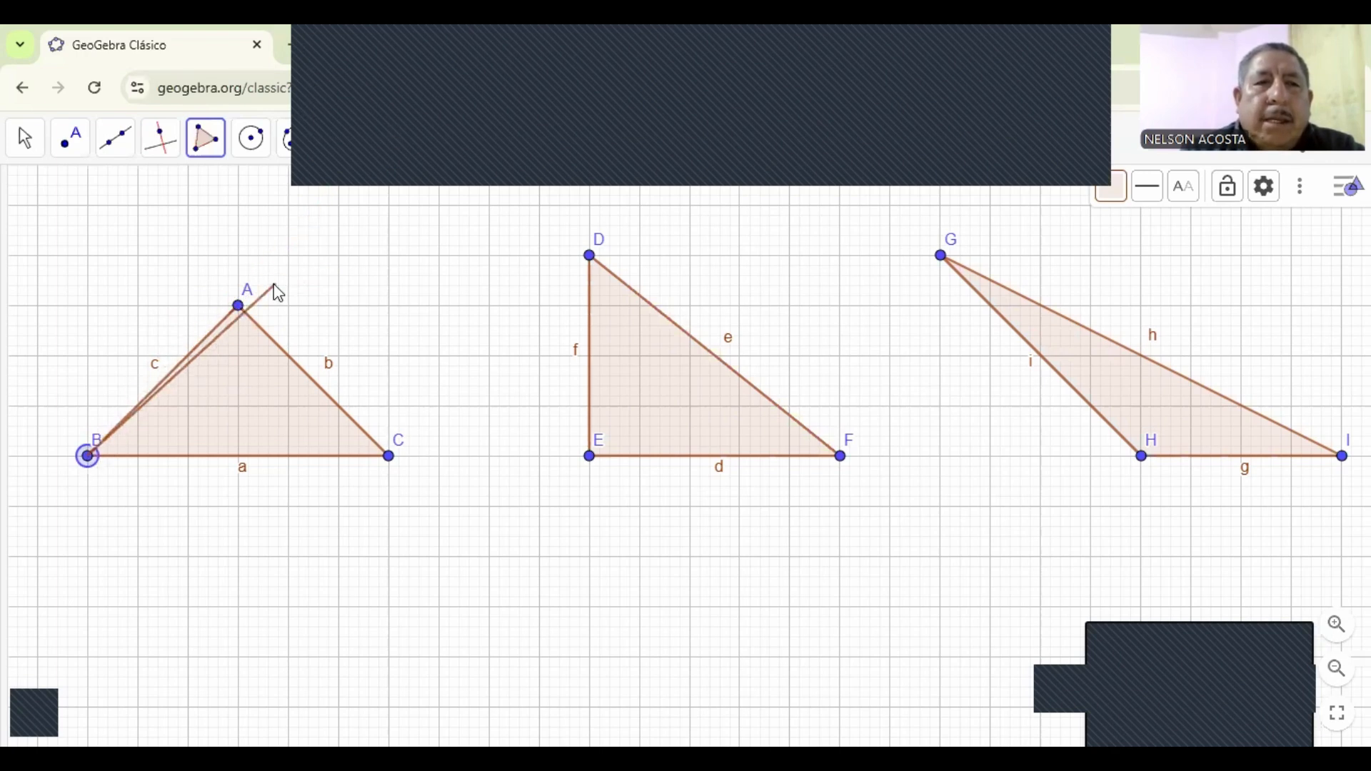
pyautogui.press('Escape')
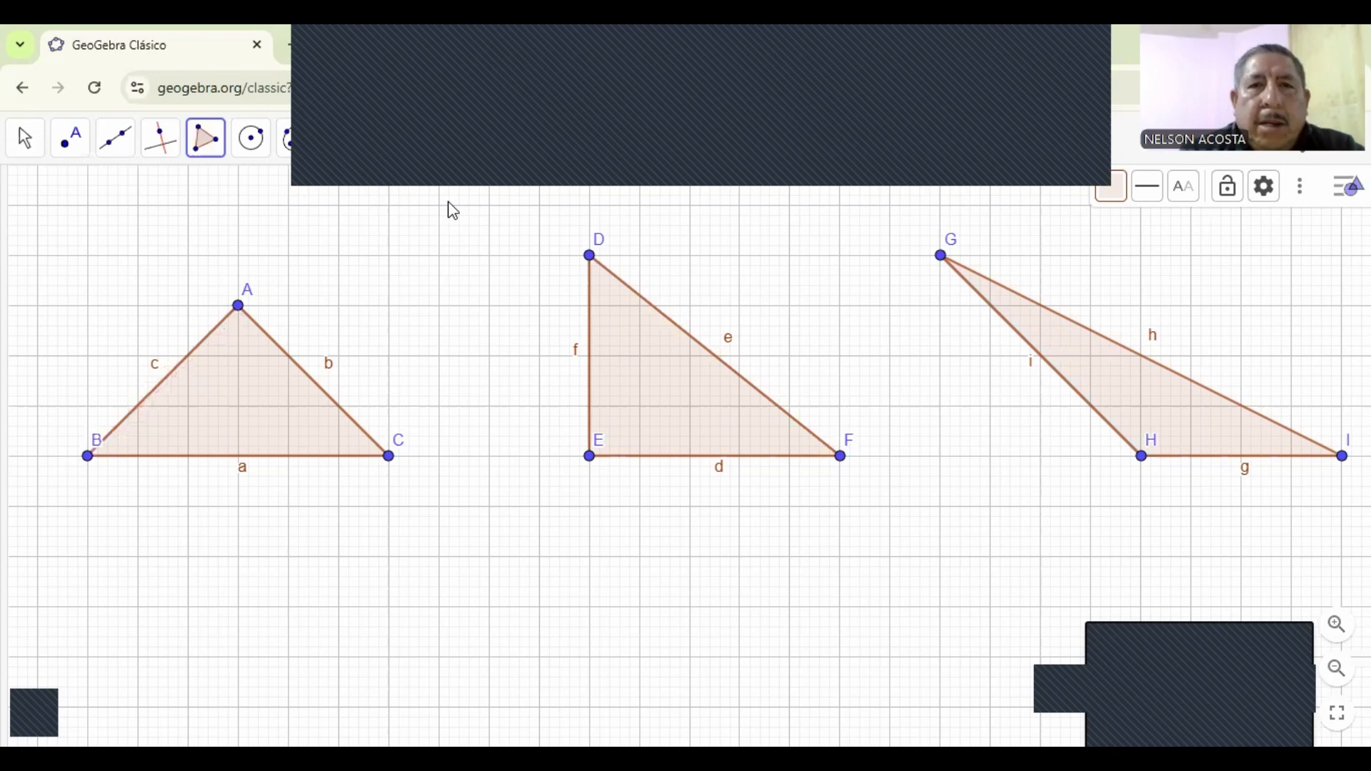
# Try to measure the angle at vertex B of triangle ABC with the Angle tool, starting from point A.
pyautogui.click(340, 137)
pyautogui.click(352, 197)
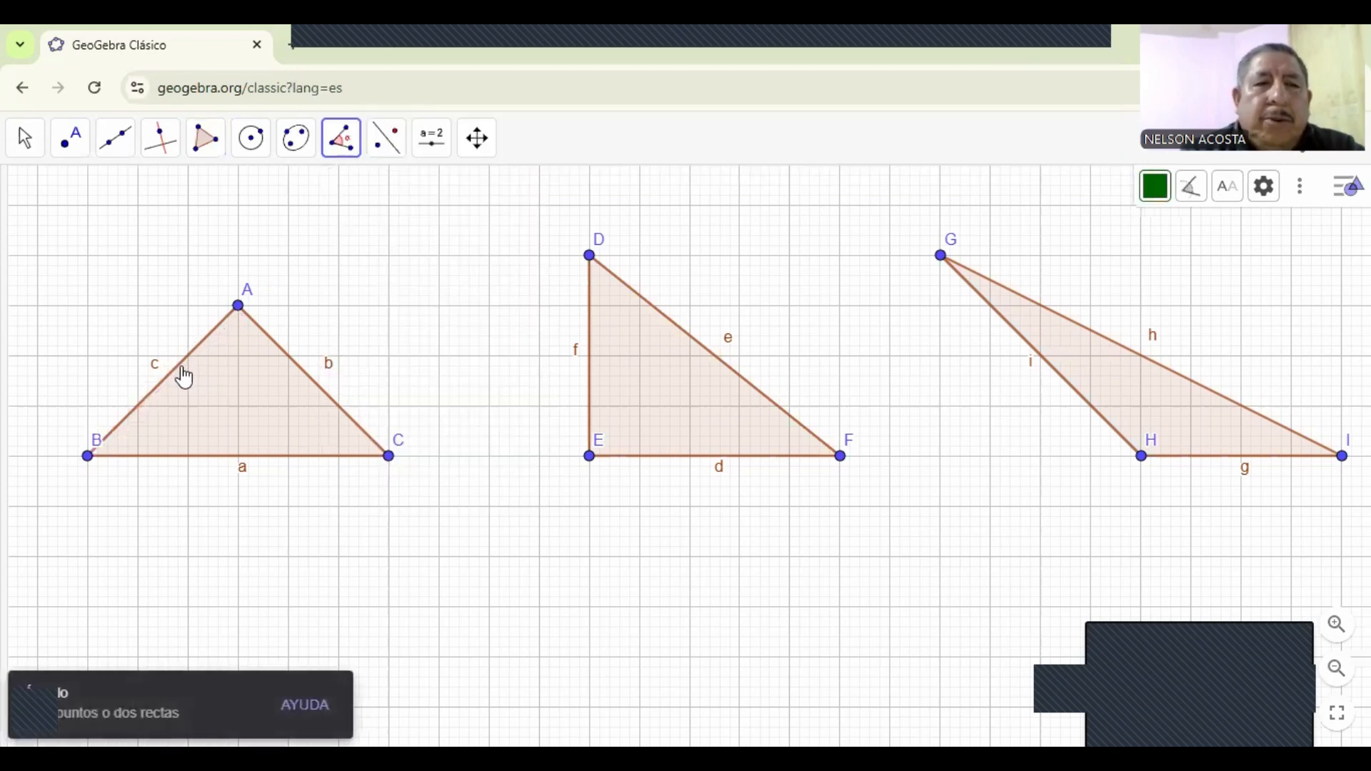
pyautogui.click(239, 308)
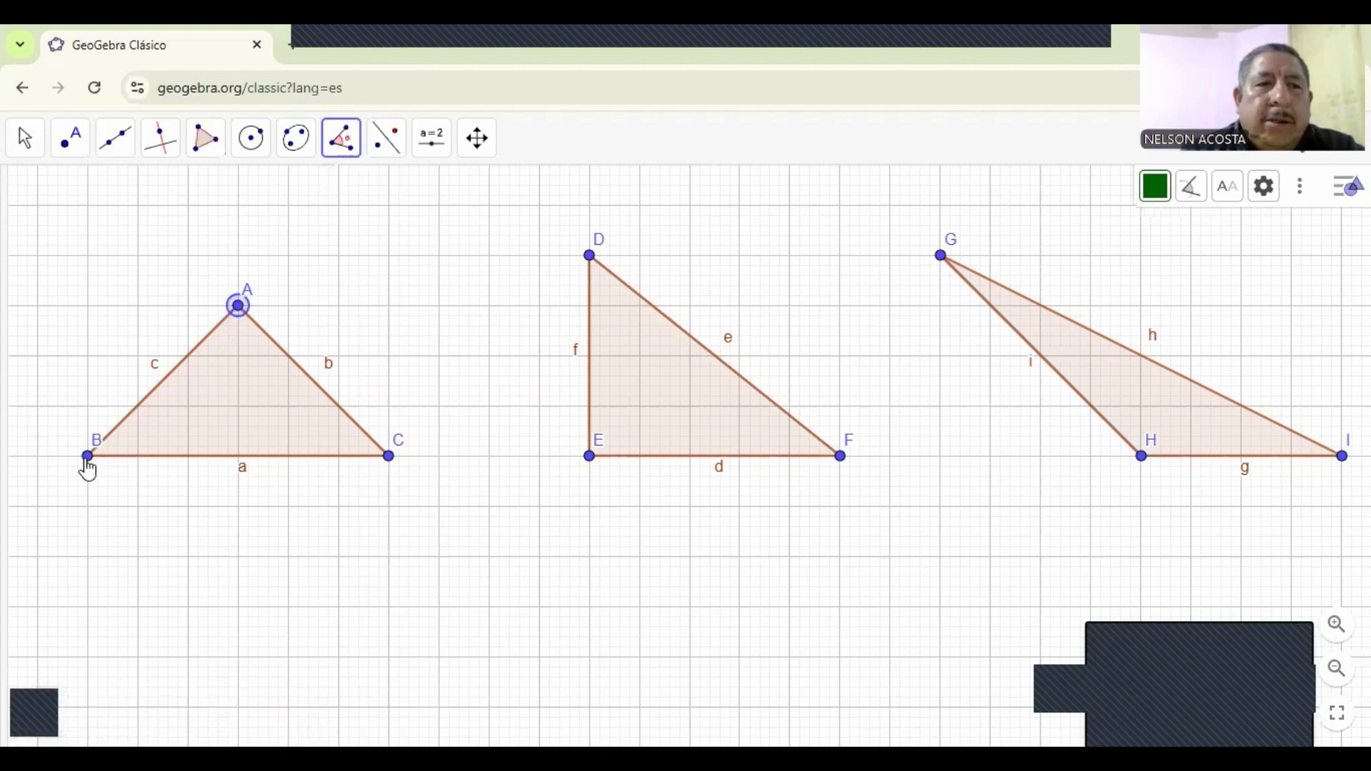
pyautogui.click(87, 457)
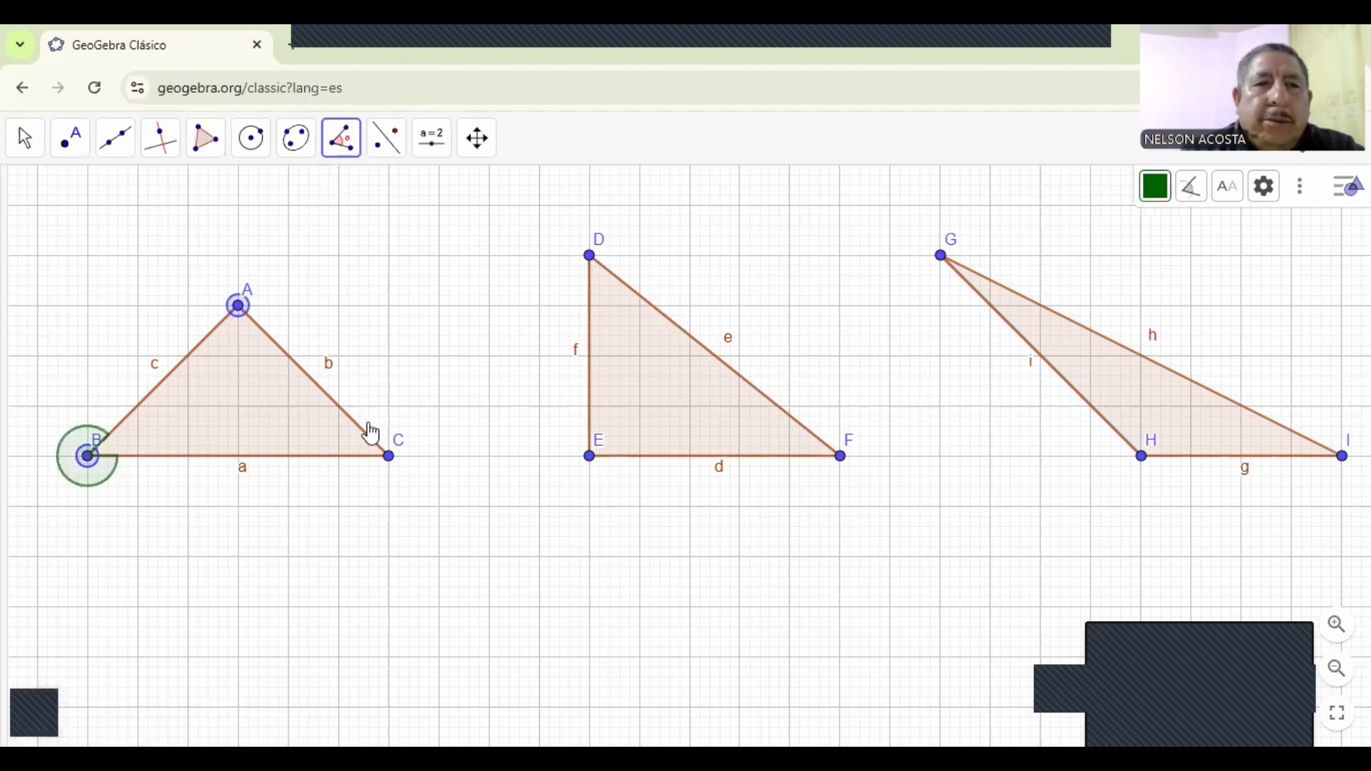
pyautogui.click(342, 143)
pyautogui.click(372, 193)
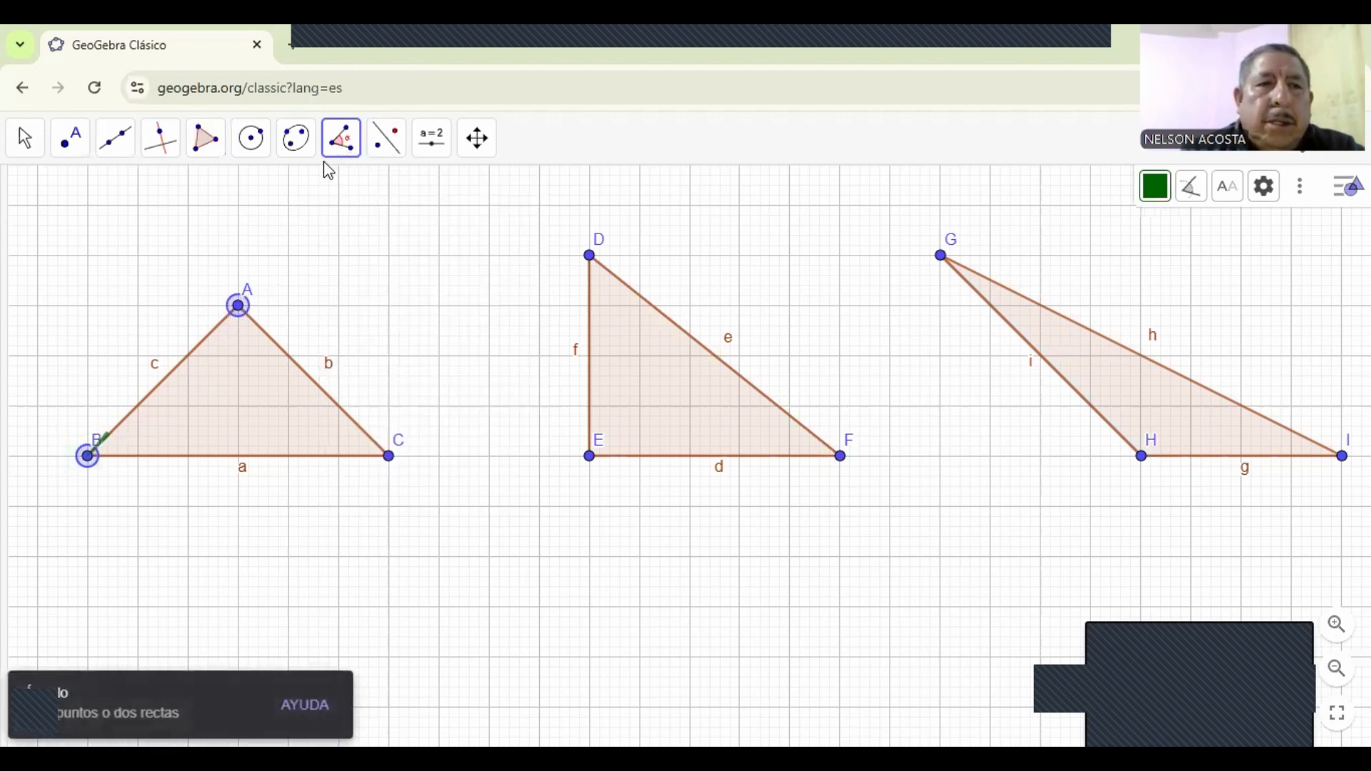
pyautogui.click(342, 143)
pyautogui.click(358, 193)
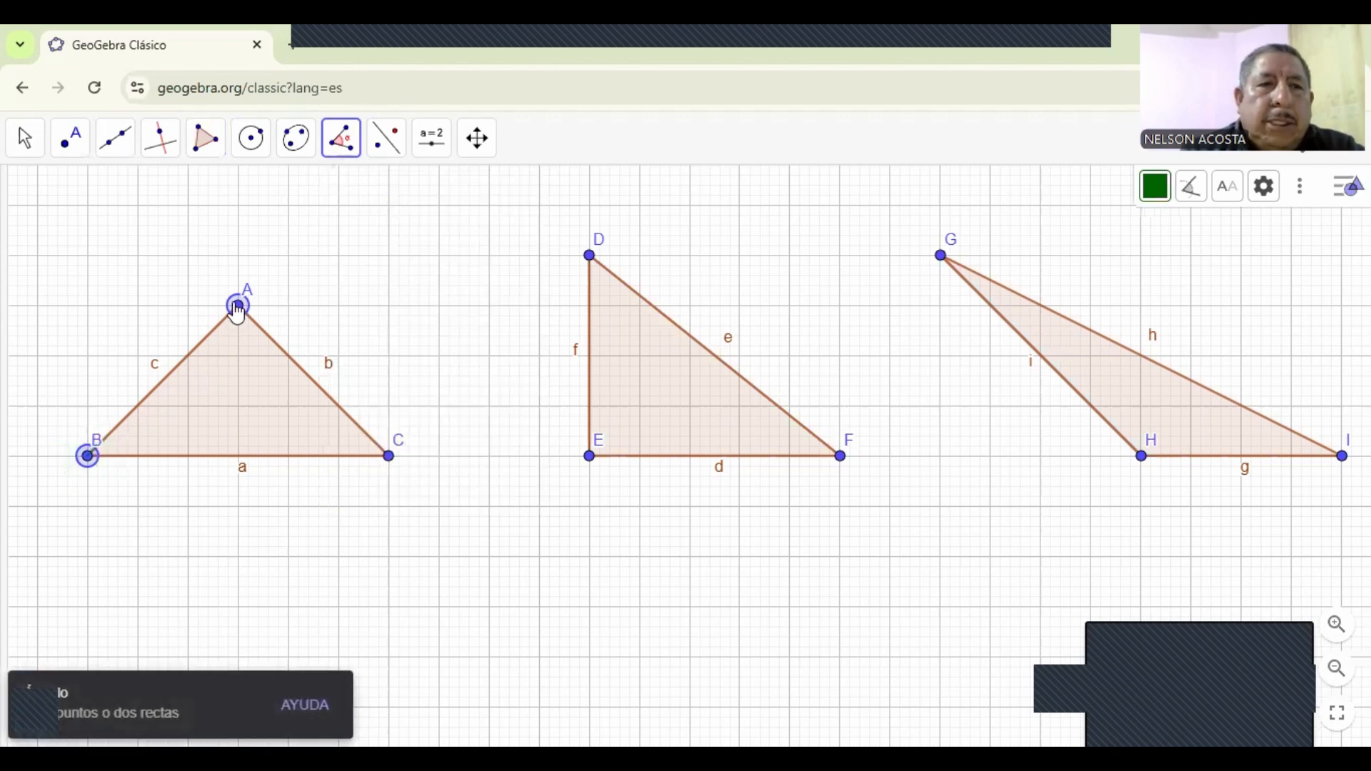
# Measure the angles of triangle ABC at vertex A through points C, A, B and at vertex C through points A, C, B.
pyautogui.click(397, 457)
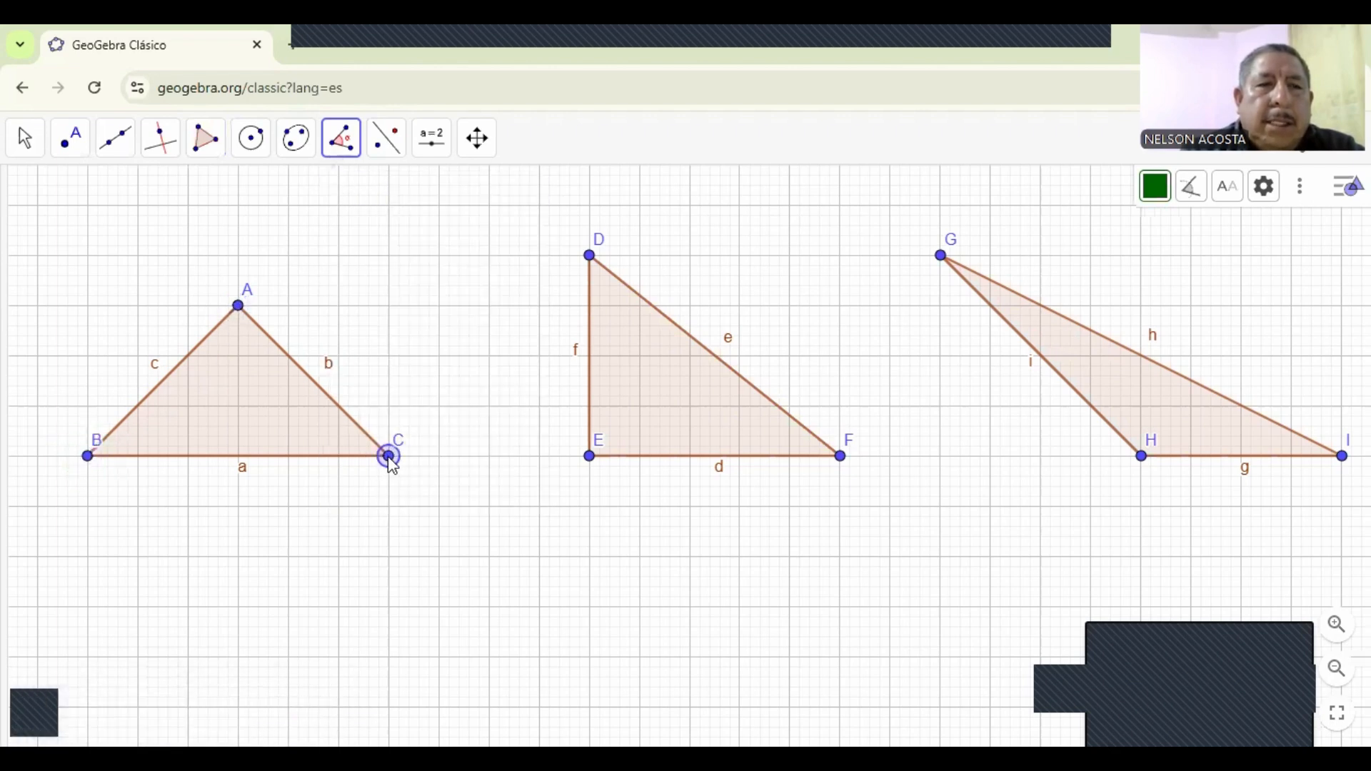
pyautogui.click(239, 307)
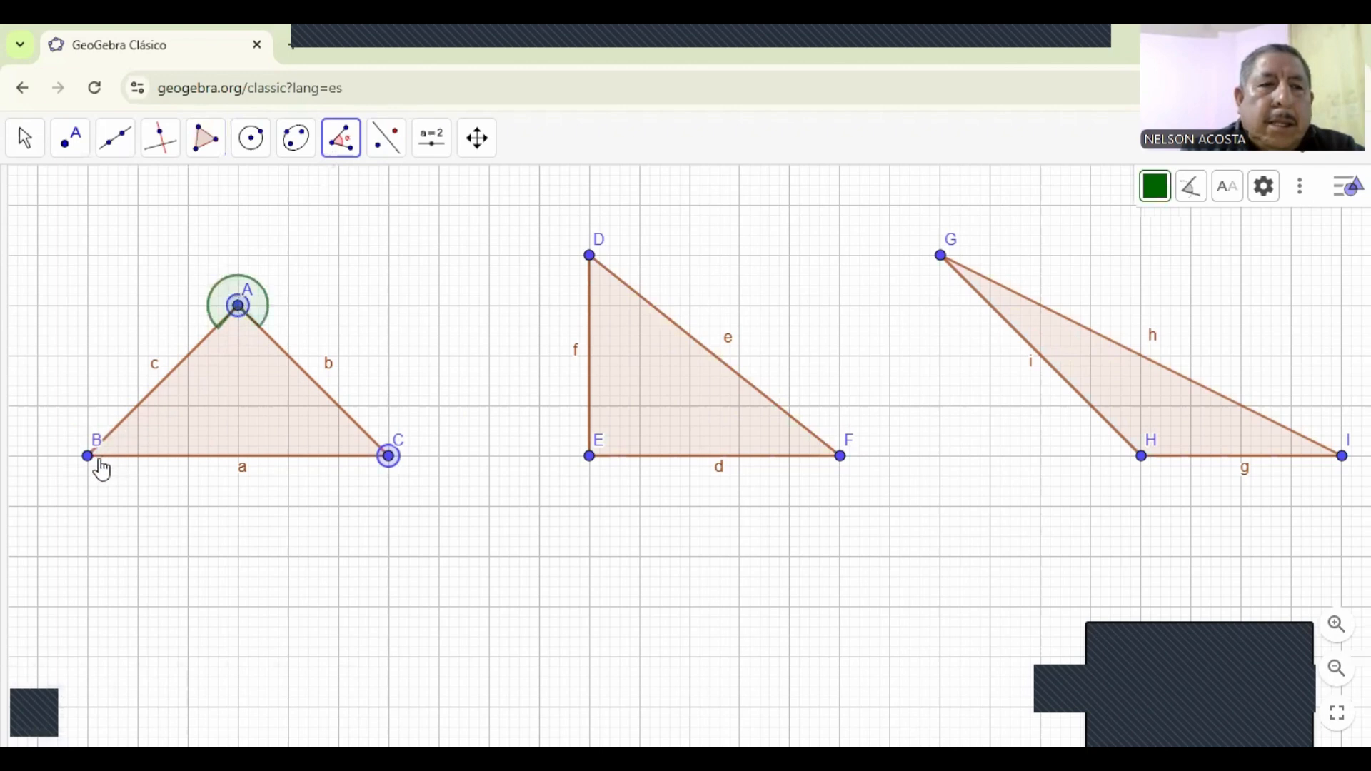
pyautogui.click(90, 458)
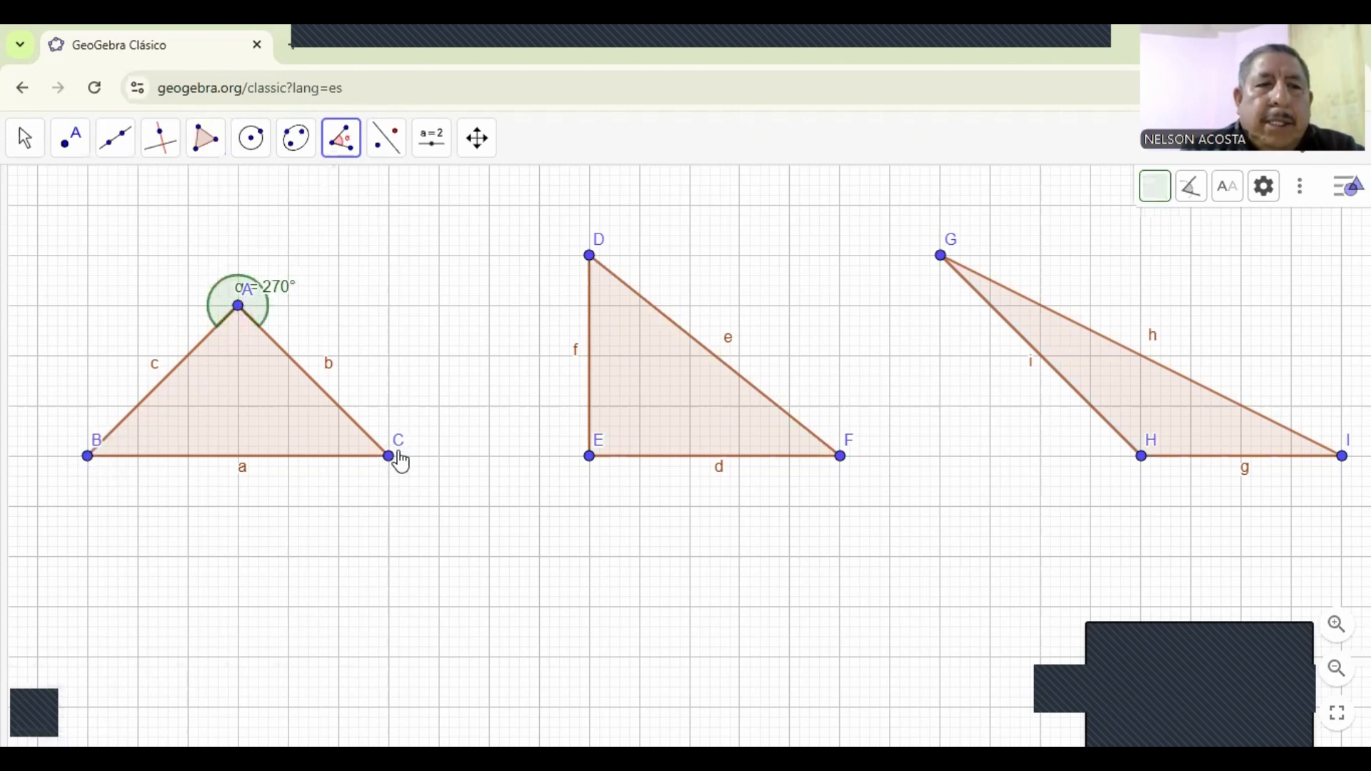
pyautogui.click(240, 308)
pyautogui.click(390, 459)
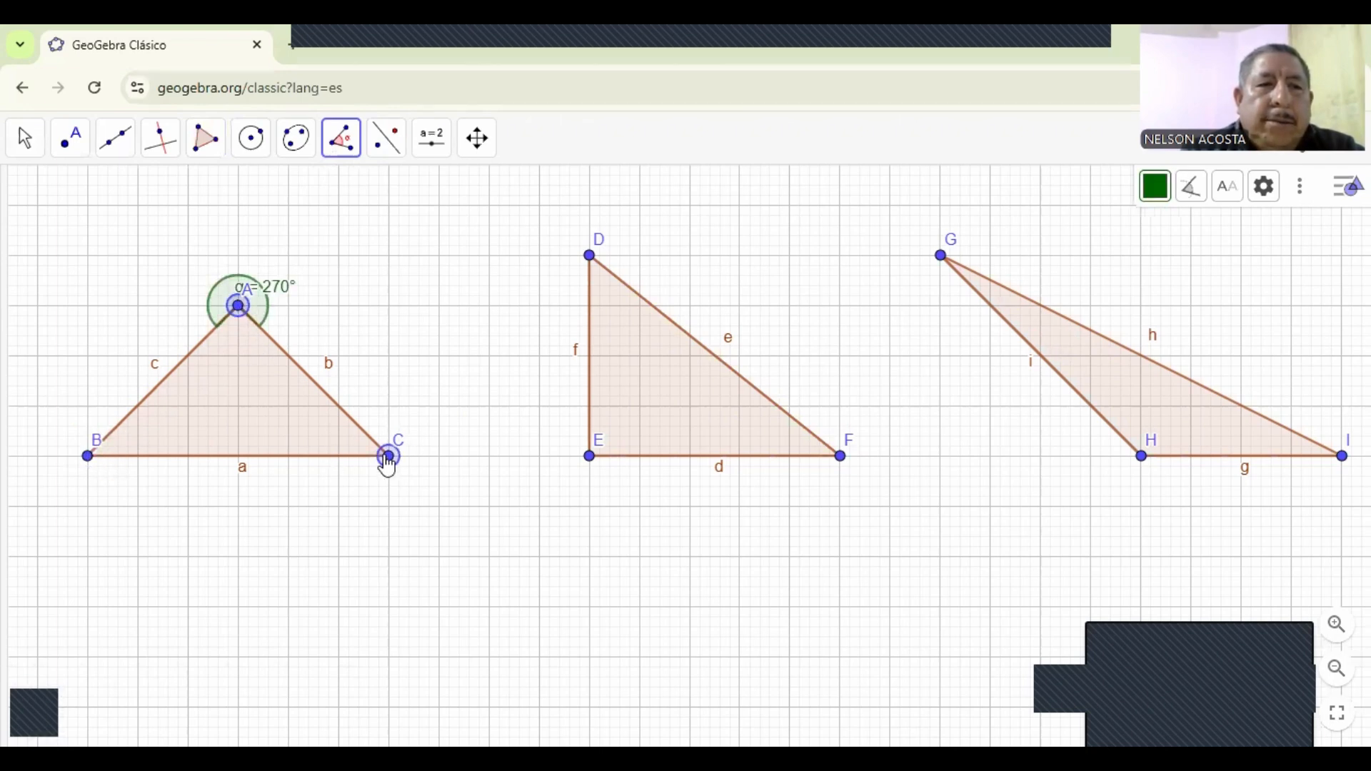
pyautogui.click(90, 458)
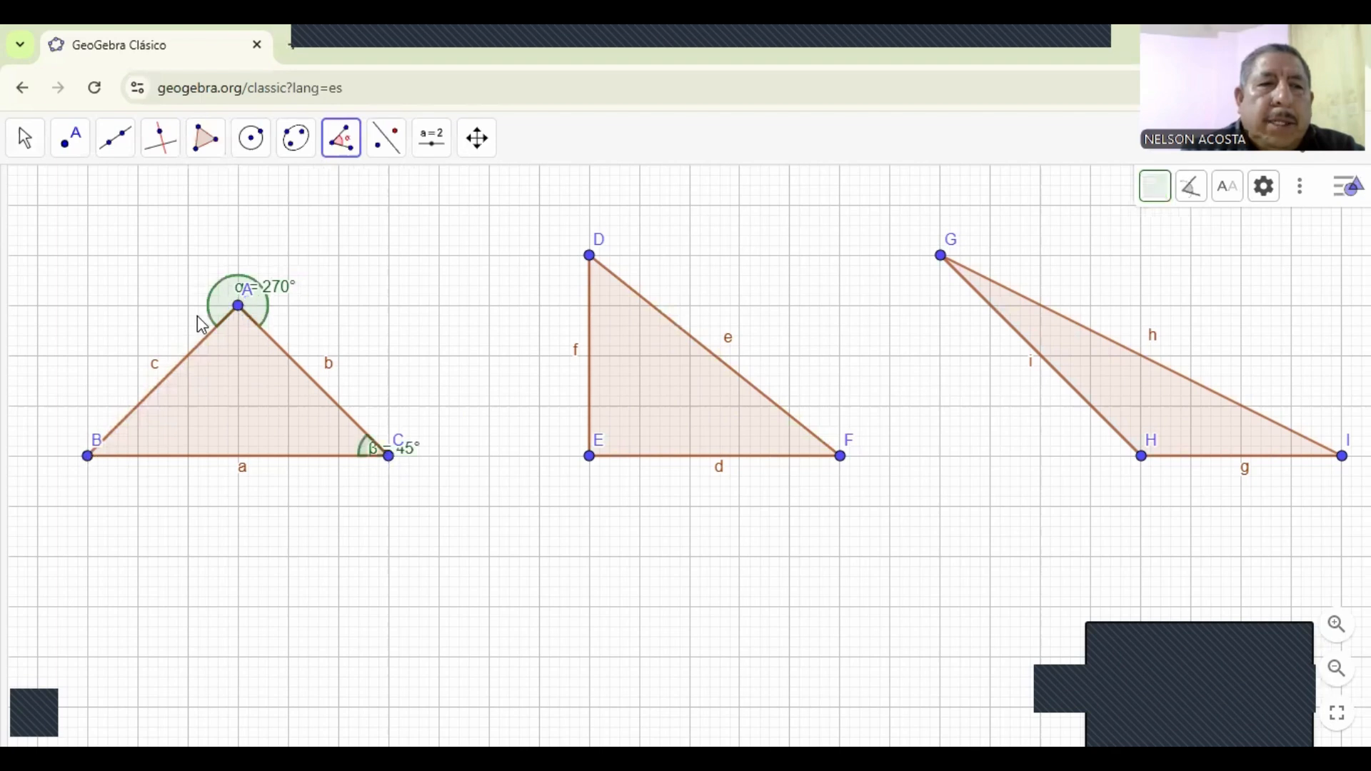
# Start another angle from points A and C, and undo all angle measurements on triangle ABC.
pyautogui.click(238, 309)
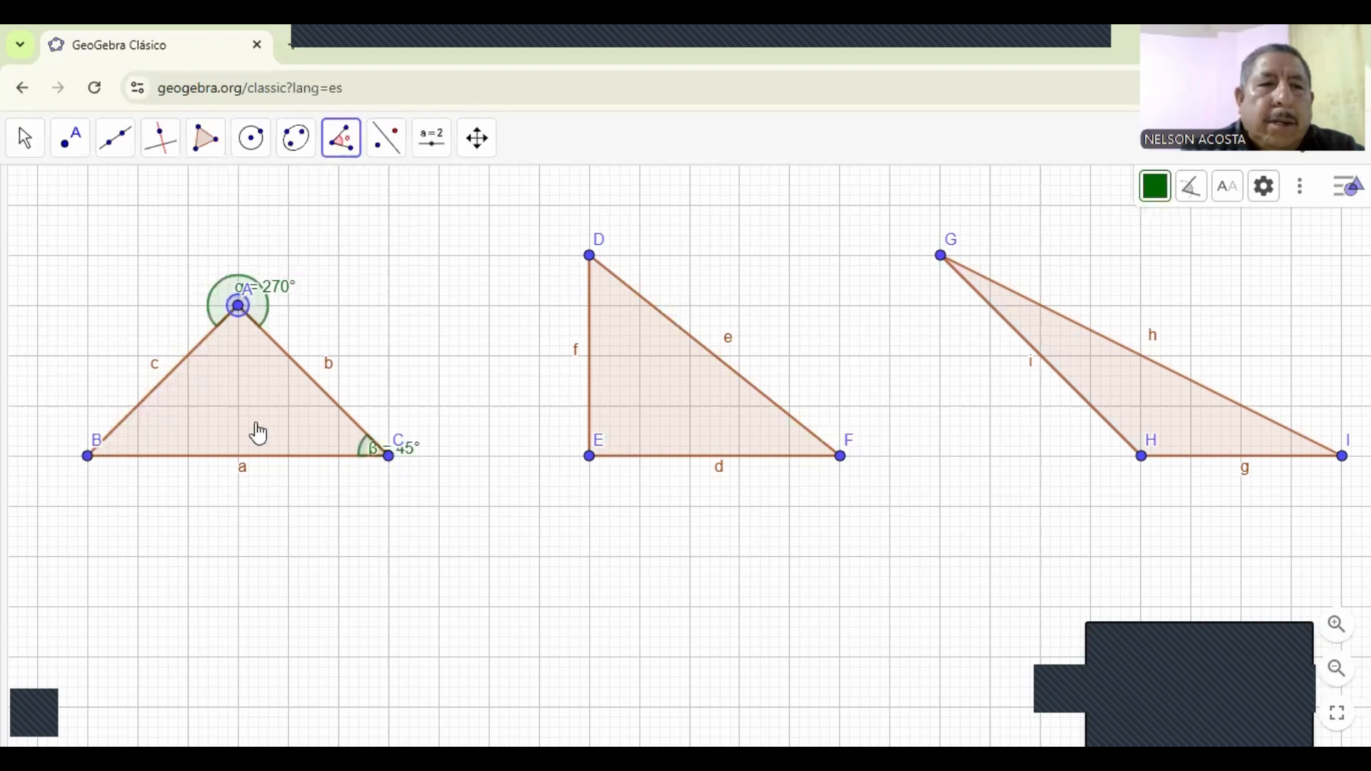
pyautogui.click(388, 459)
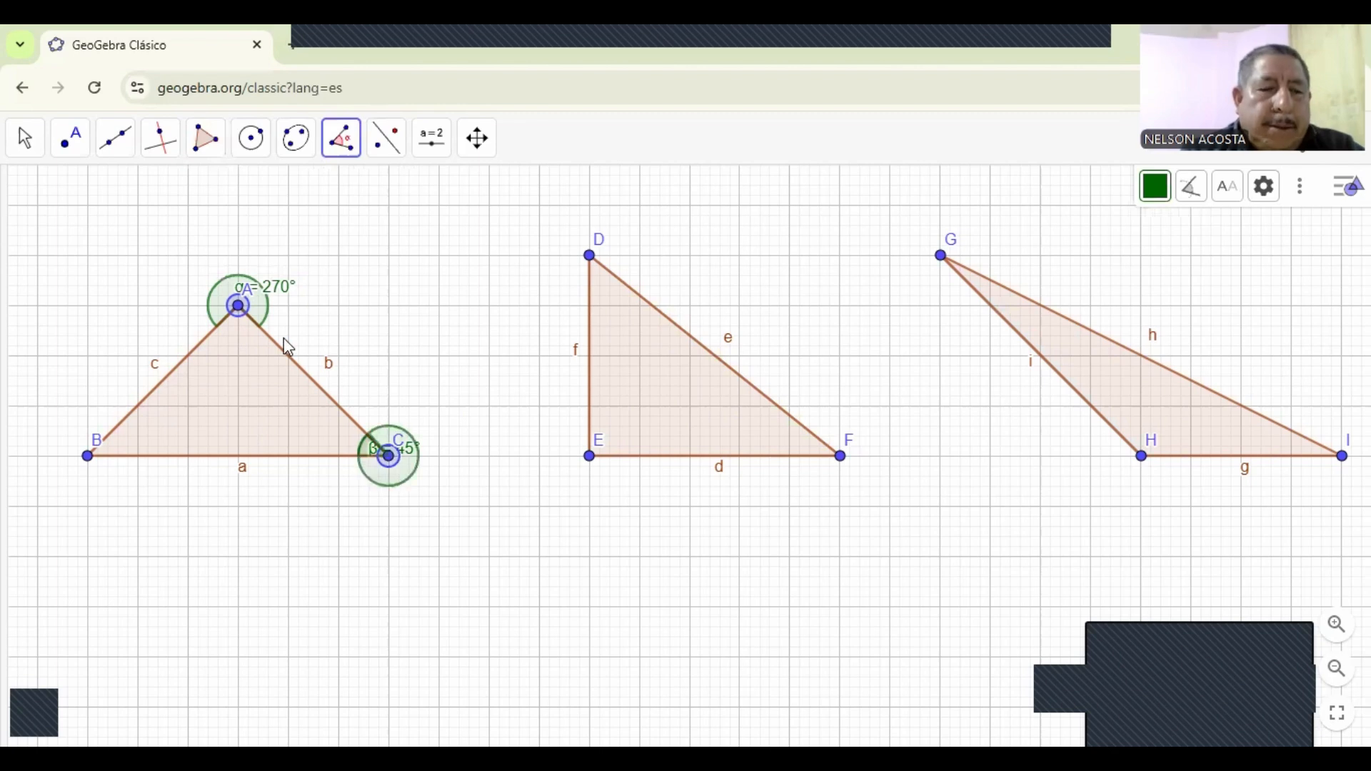
pyautogui.hotkey('ctrl', 'z')
pyautogui.hotkey('ctrl', 'z')
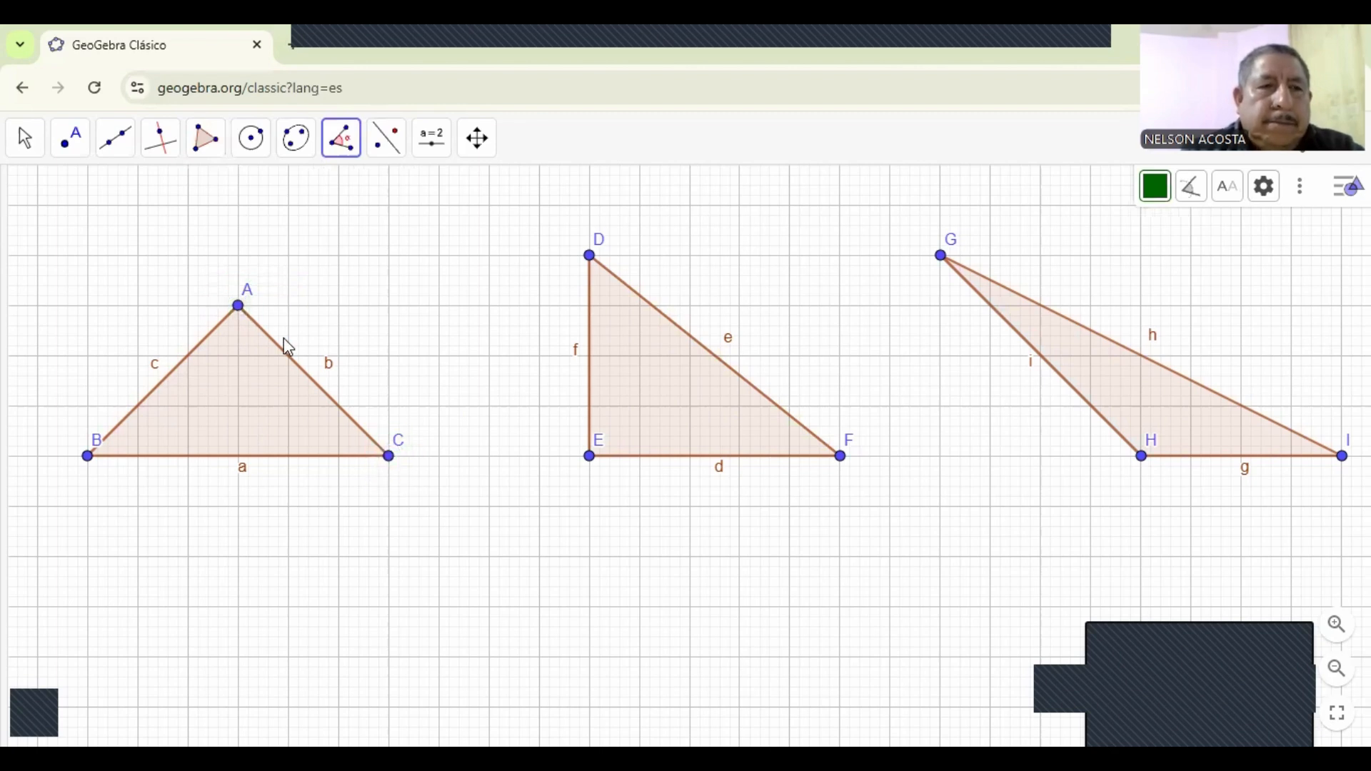
# Measure triangle ABC's angles at B through A, B, C, at A through C, A, B, and at C through B, C, A.
pyautogui.click(239, 307)
pyautogui.click(87, 457)
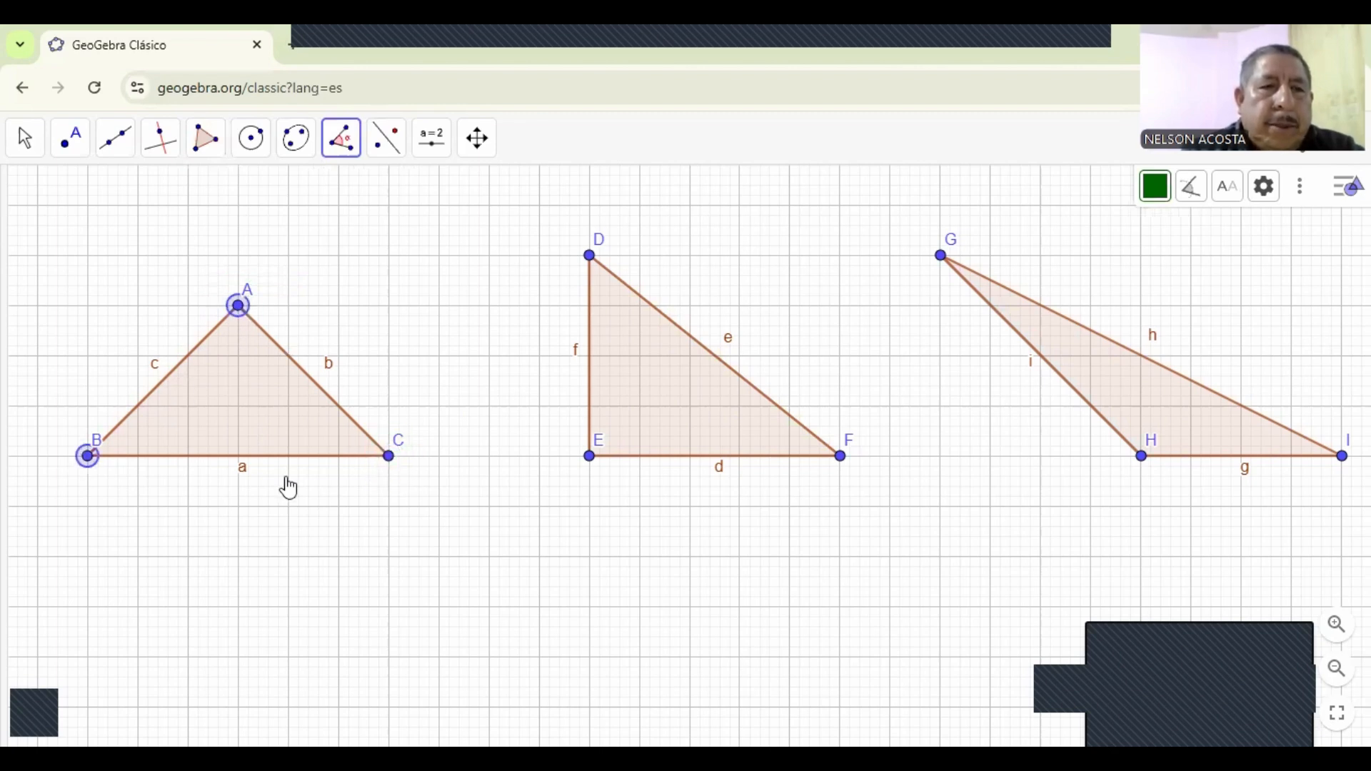
pyautogui.click(389, 459)
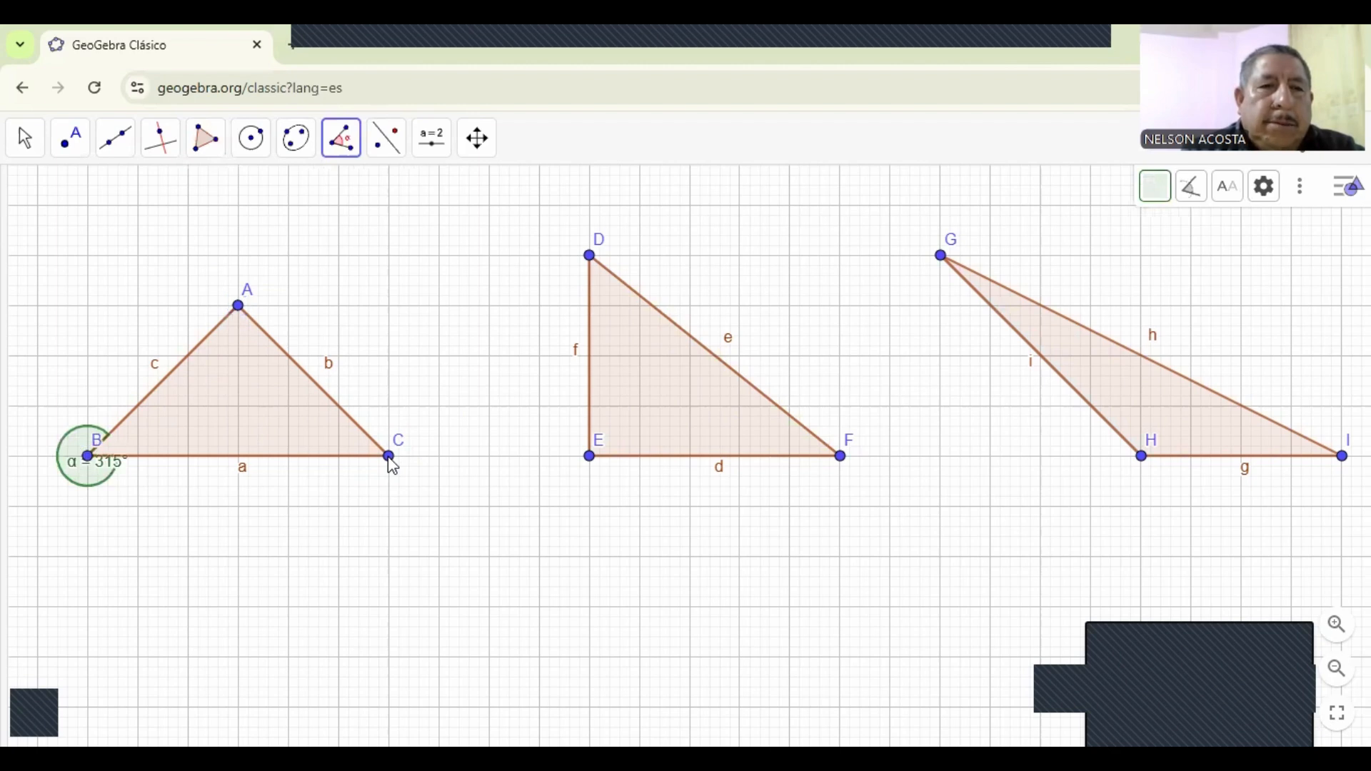
pyautogui.click(389, 457)
pyautogui.click(238, 306)
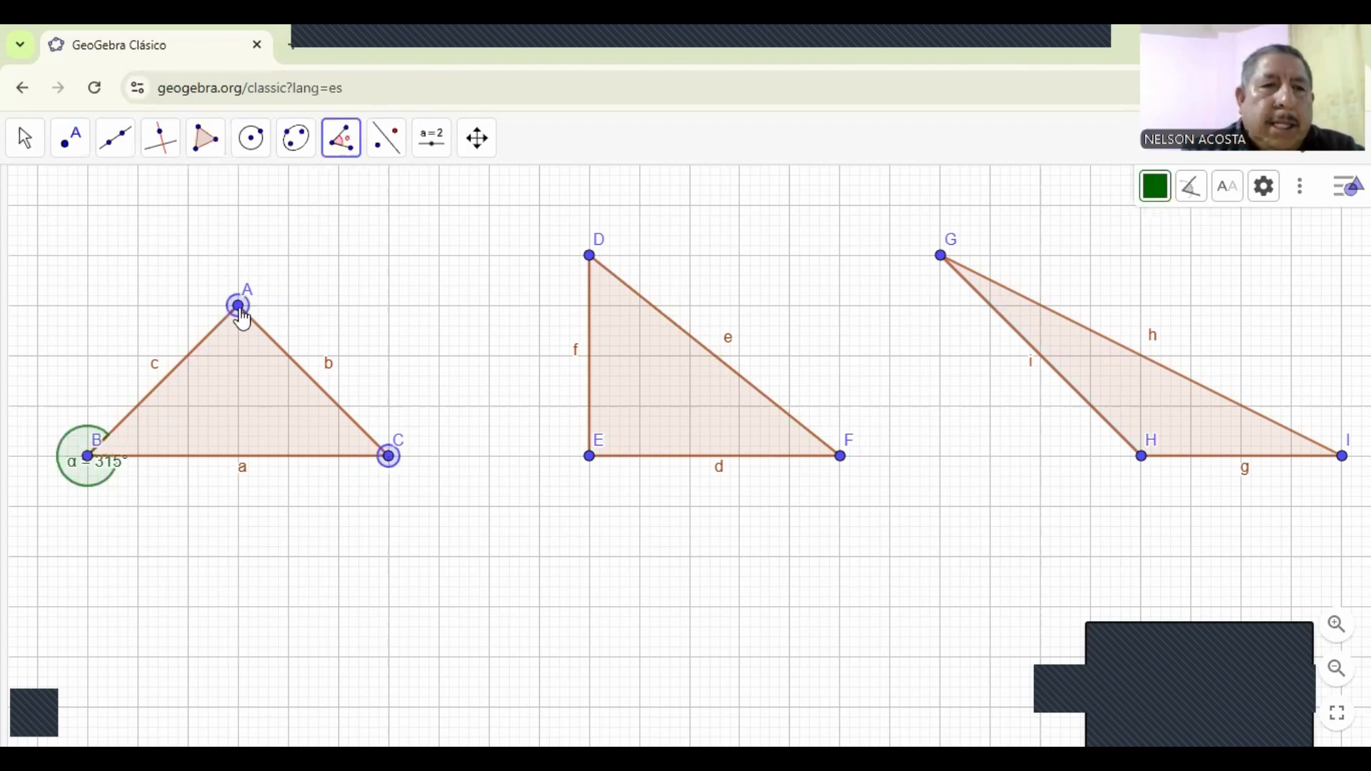
pyautogui.click(87, 457)
pyautogui.click(87, 457)
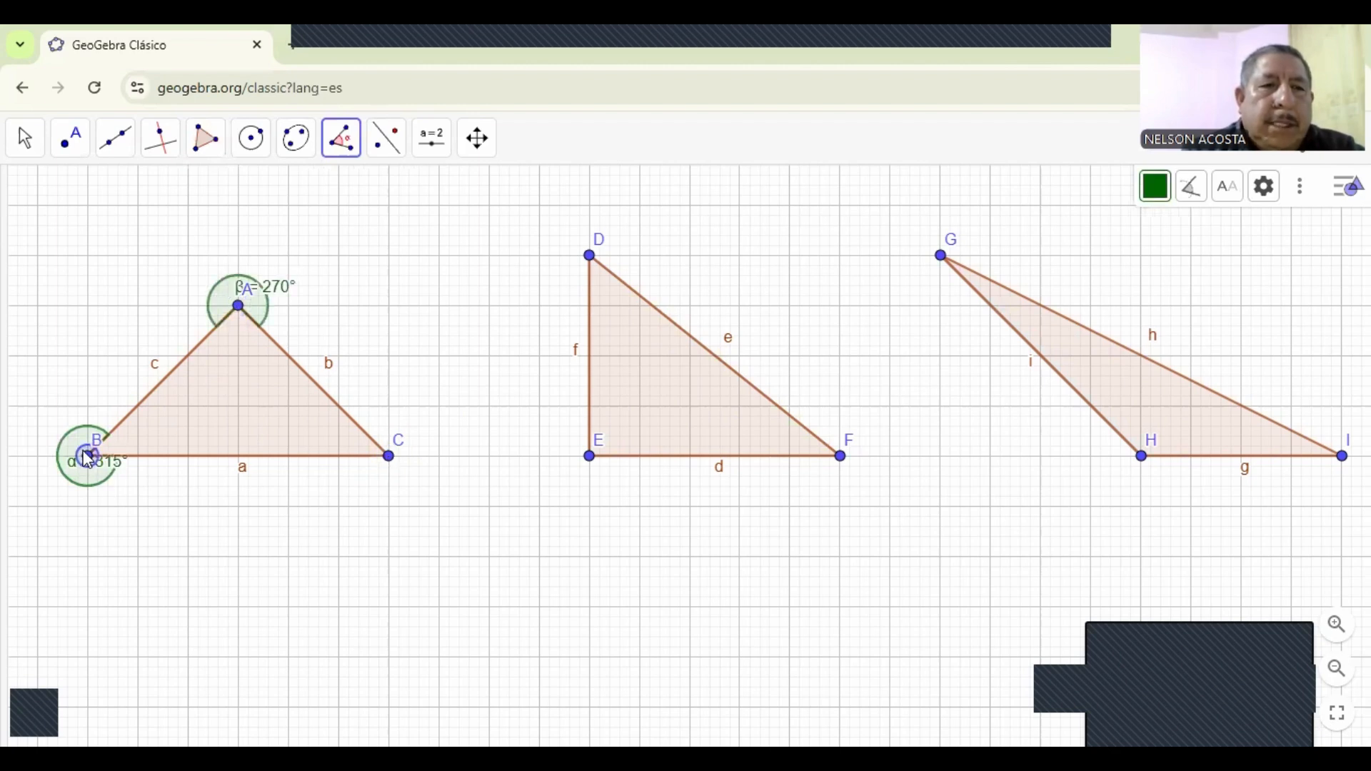
pyautogui.click(390, 458)
pyautogui.click(238, 306)
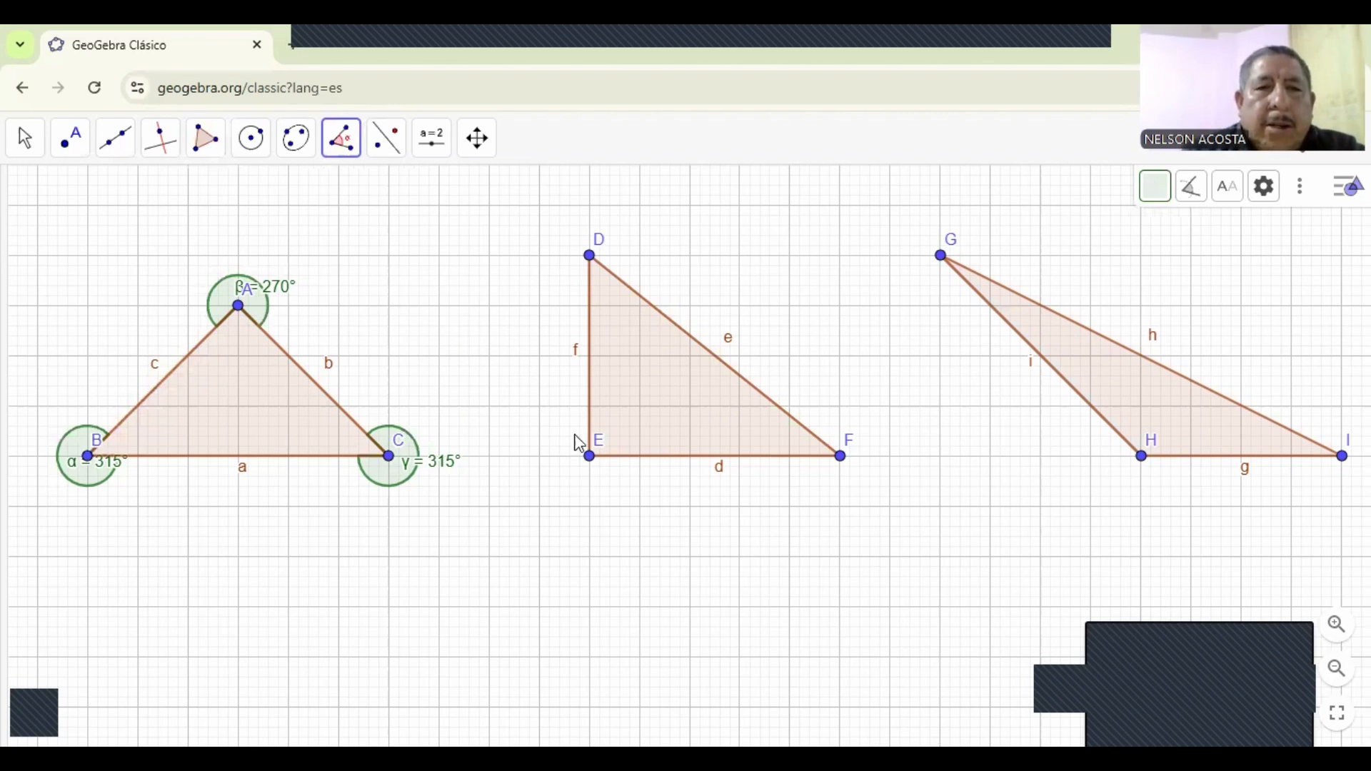
# Measure the right triangle's angles at vertex E through points D, E, F and at vertex D through points F, D, E.
pyautogui.click(590, 257)
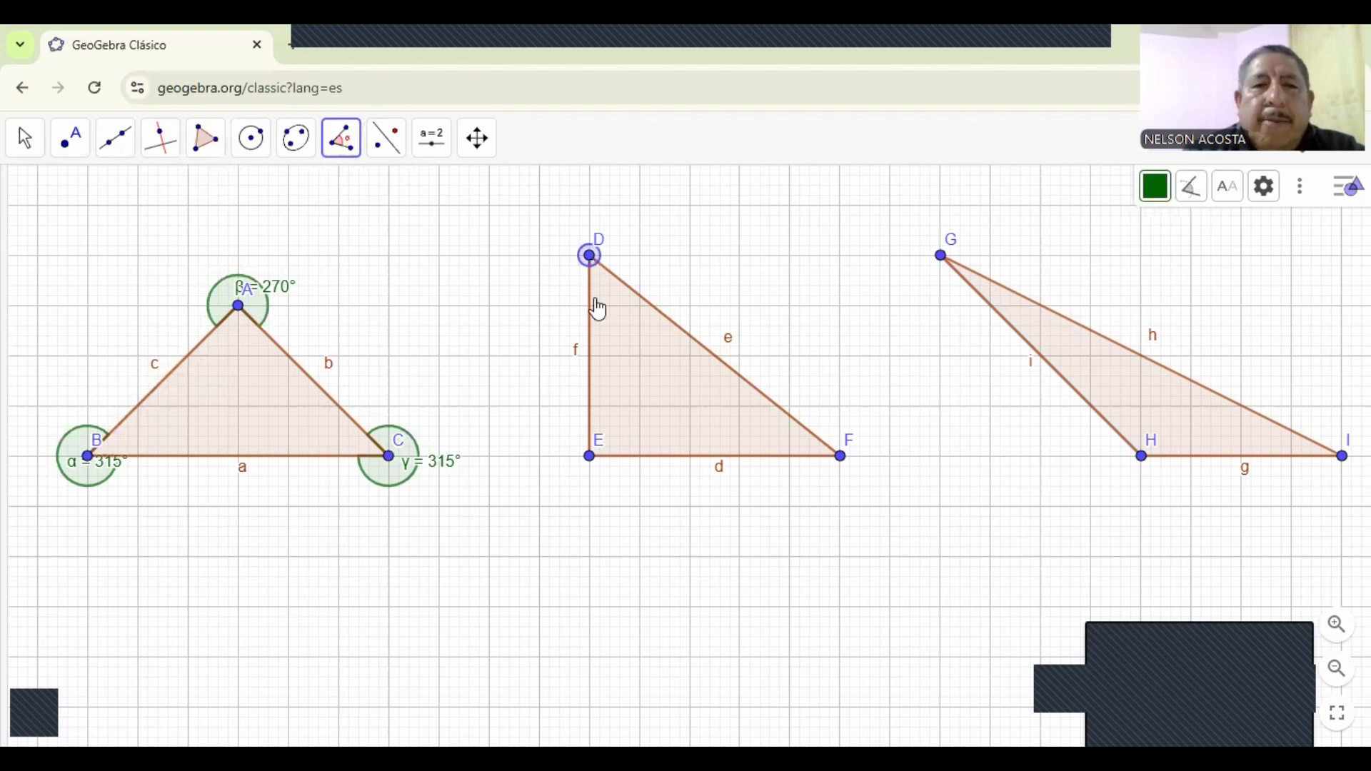
pyautogui.click(590, 457)
pyautogui.click(831, 461)
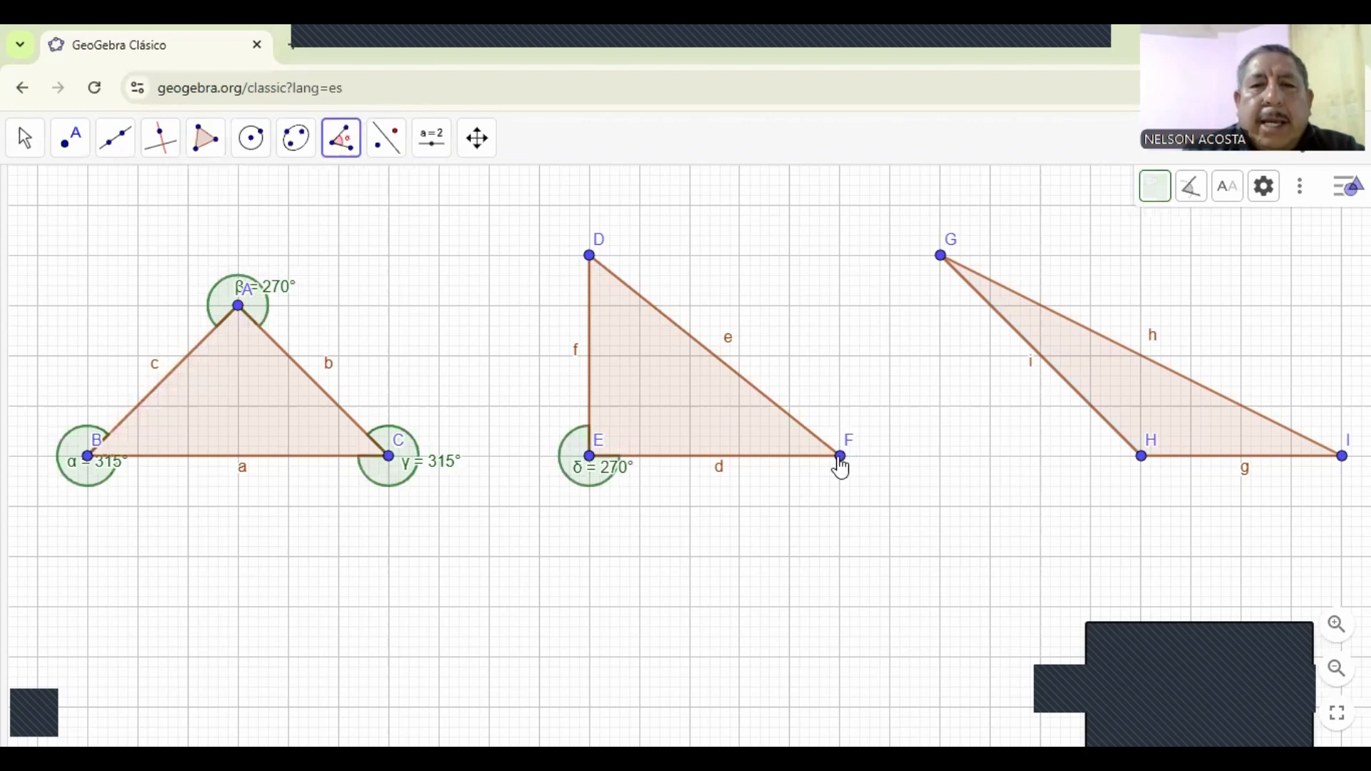
pyautogui.click(590, 256)
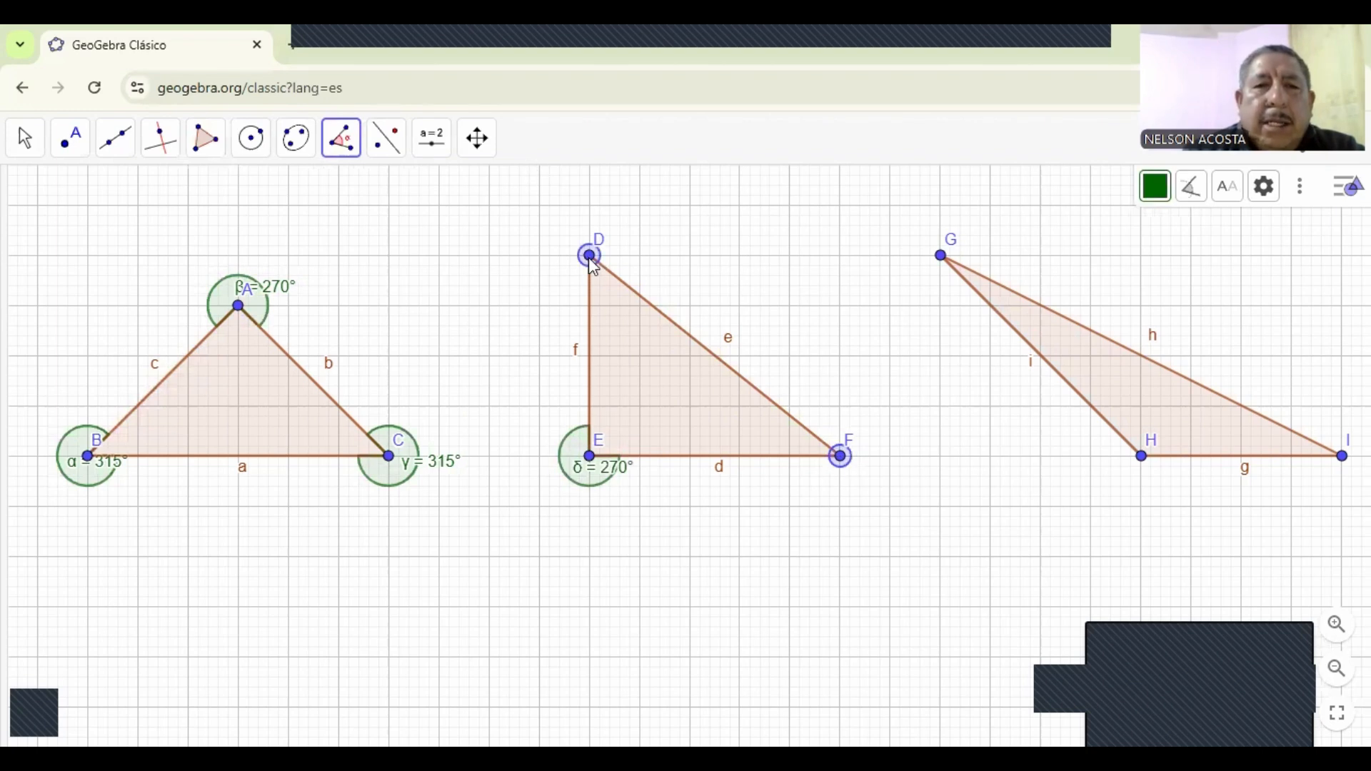
pyautogui.click(592, 462)
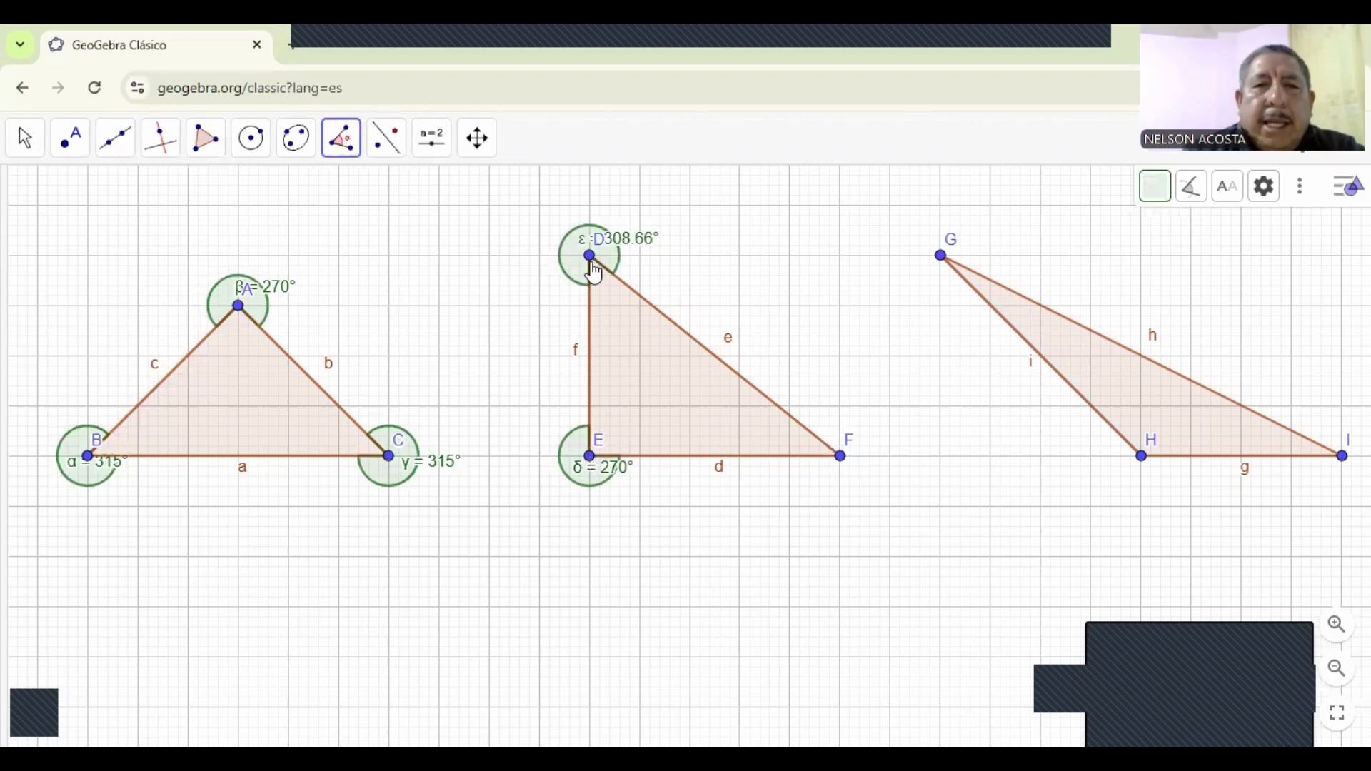
# Try another angle measurement through points F, D, E on the right triangle, and undo it.
pyautogui.click(841, 459)
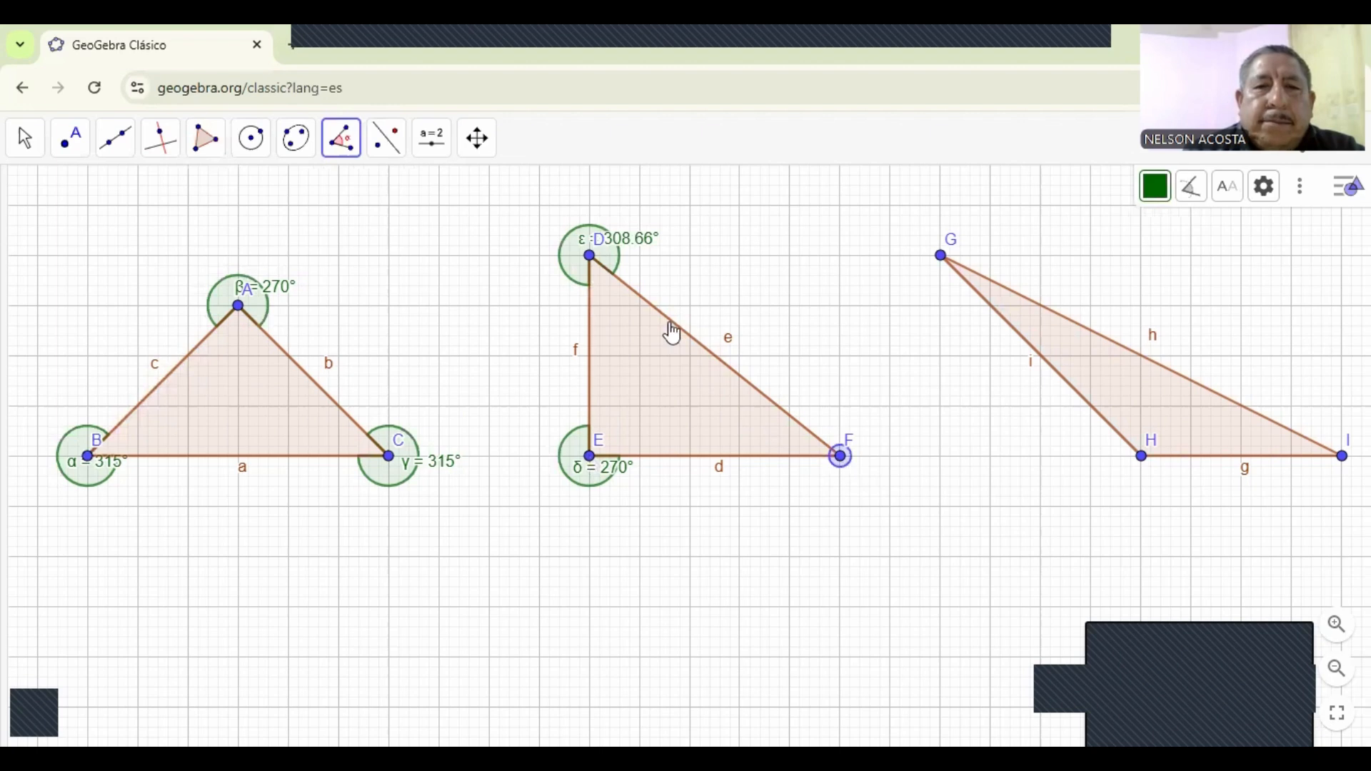
pyautogui.click(590, 257)
pyautogui.click(591, 459)
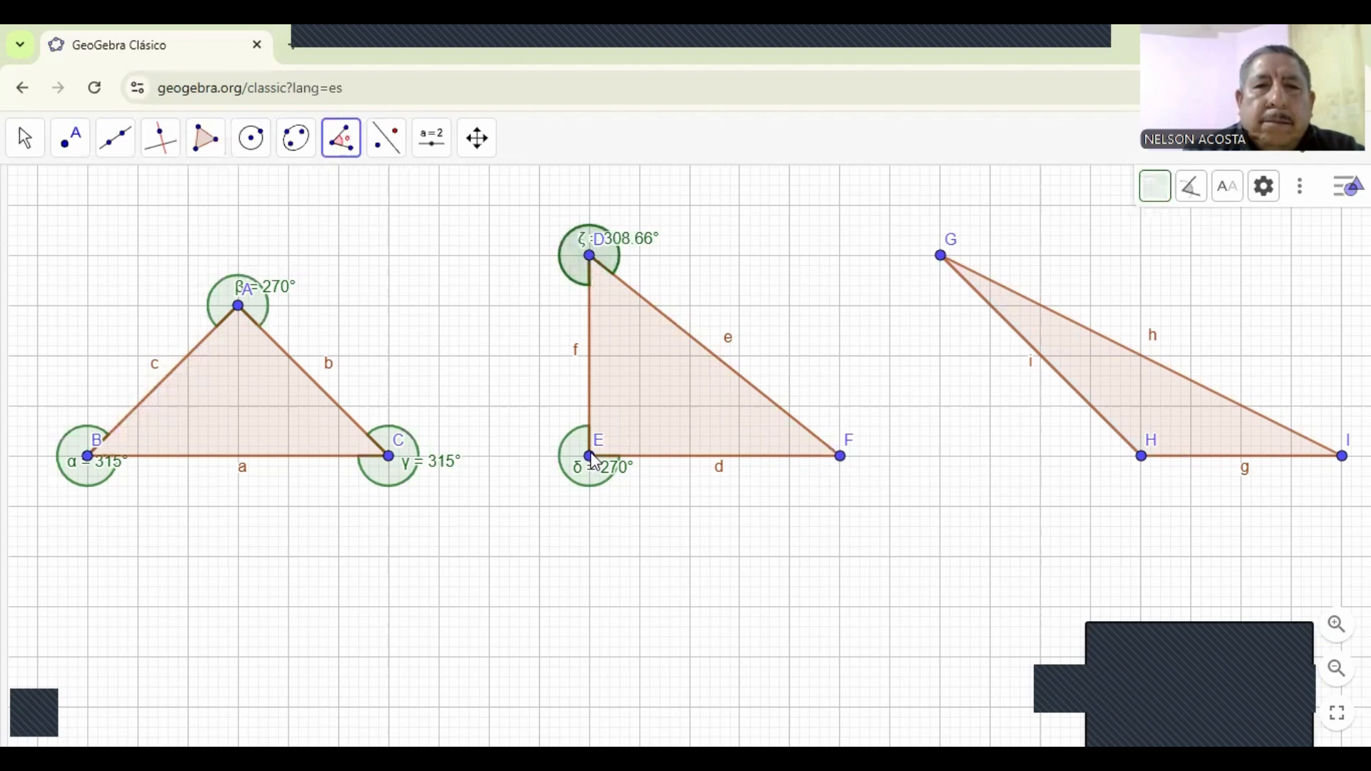
pyautogui.hotkey('ctrl', 'z')
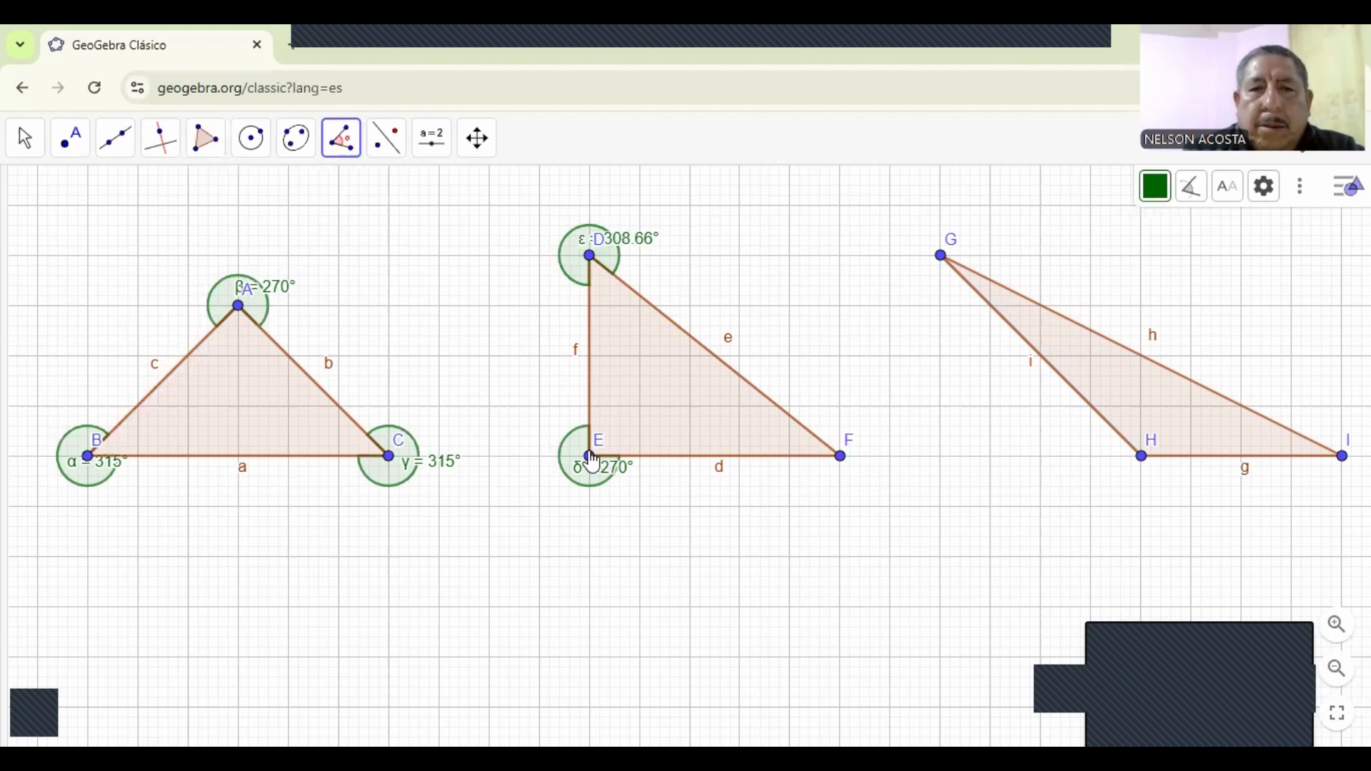
# Measure the right triangle's angle at vertex F through points E, F, D.
pyautogui.click(591, 459)
pyautogui.click(841, 457)
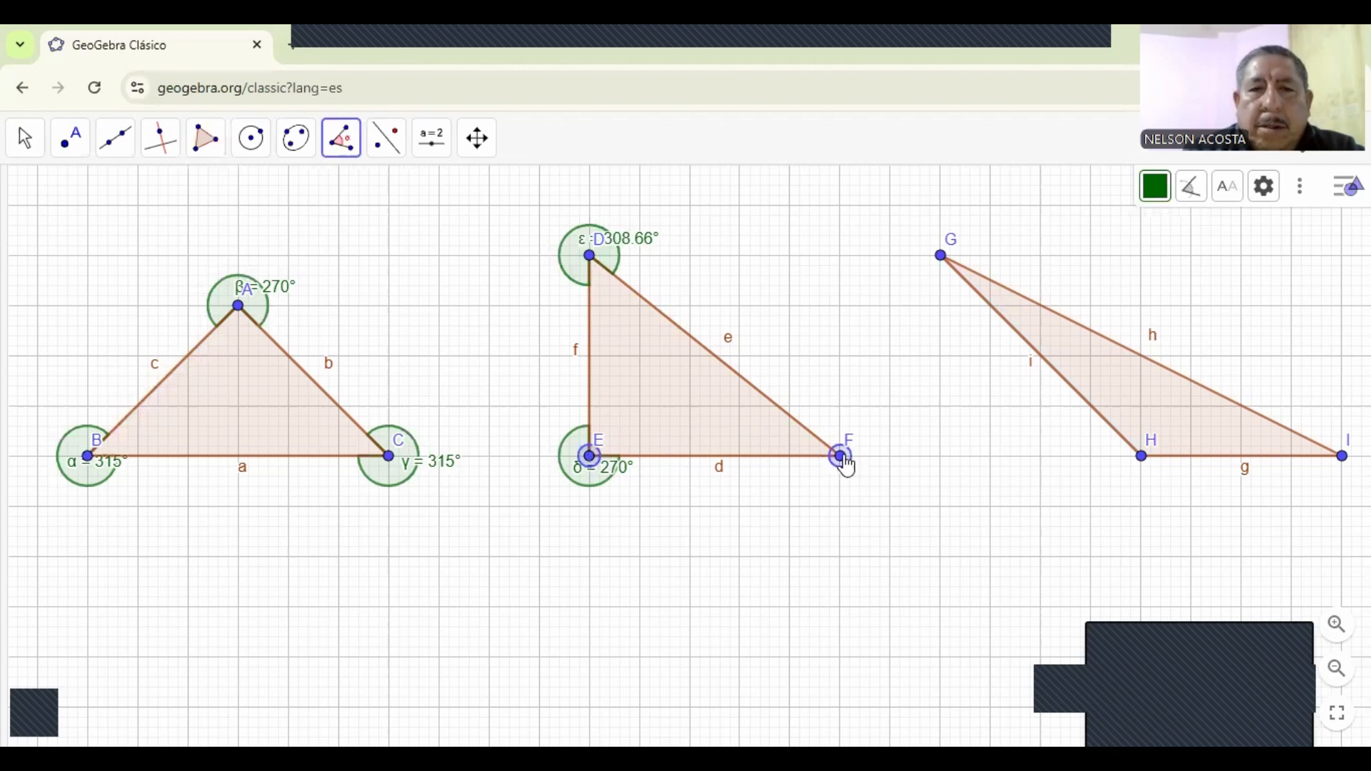
pyautogui.click(590, 257)
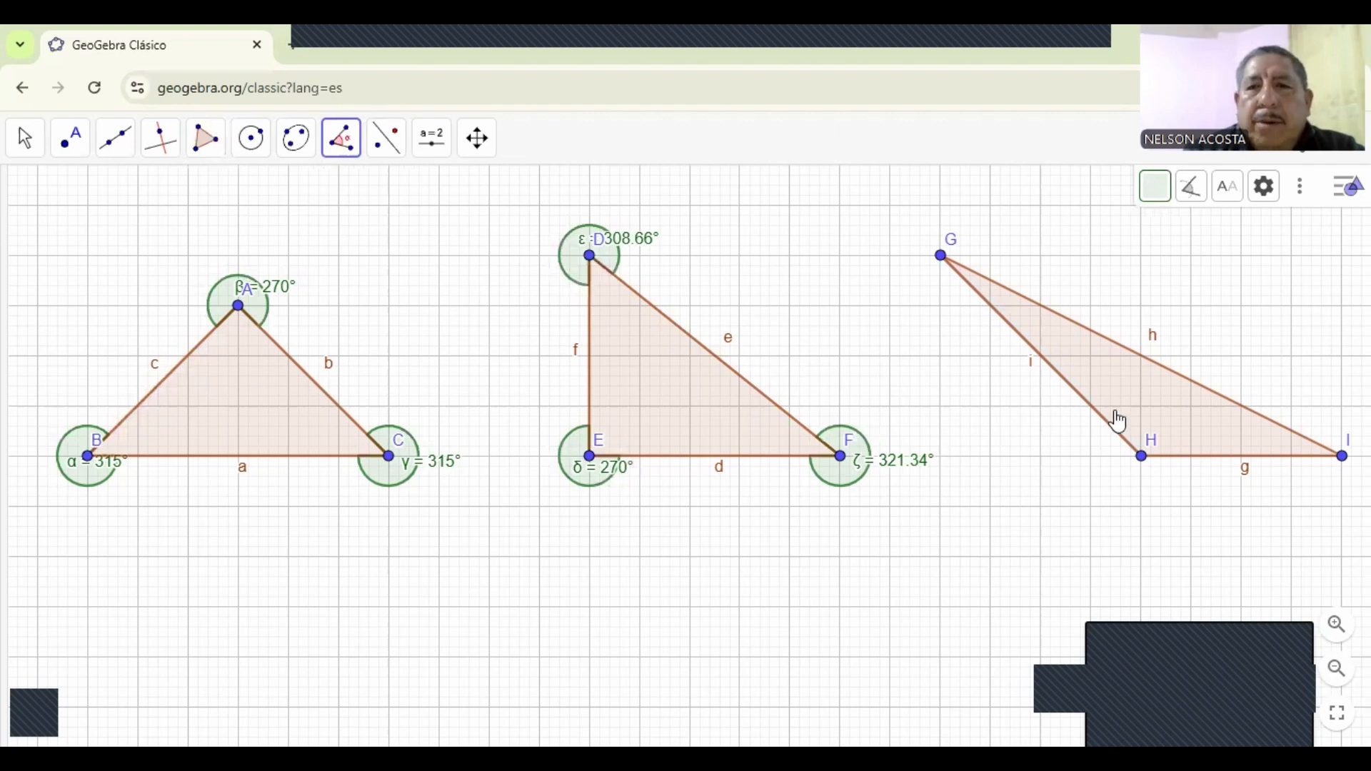
# Measure the obtuse triangle's angle at vertex H through points G, H, I.
pyautogui.click(941, 256)
pyautogui.click(1143, 458)
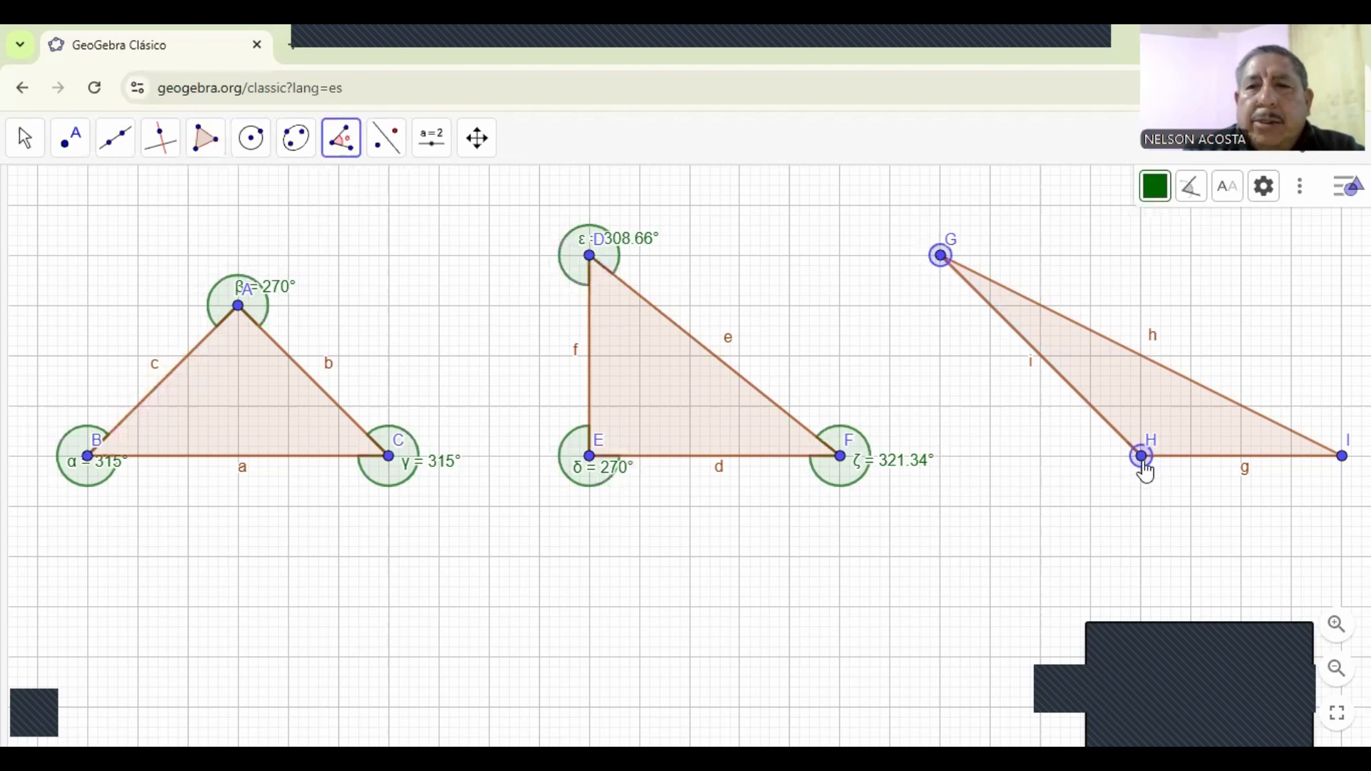
pyautogui.click(1343, 456)
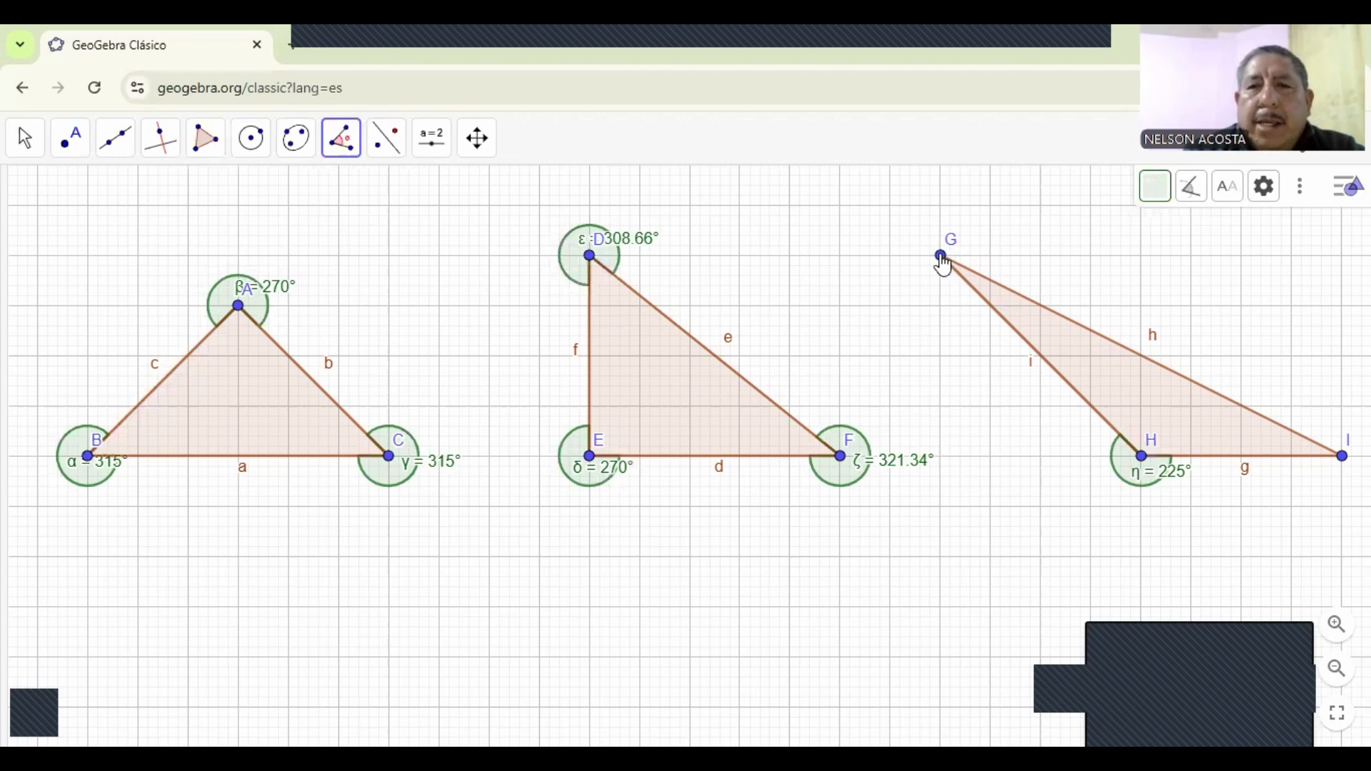
# Try to measure the obtuse triangle's angle at vertex I through points H, I, G.
pyautogui.click(1142, 457)
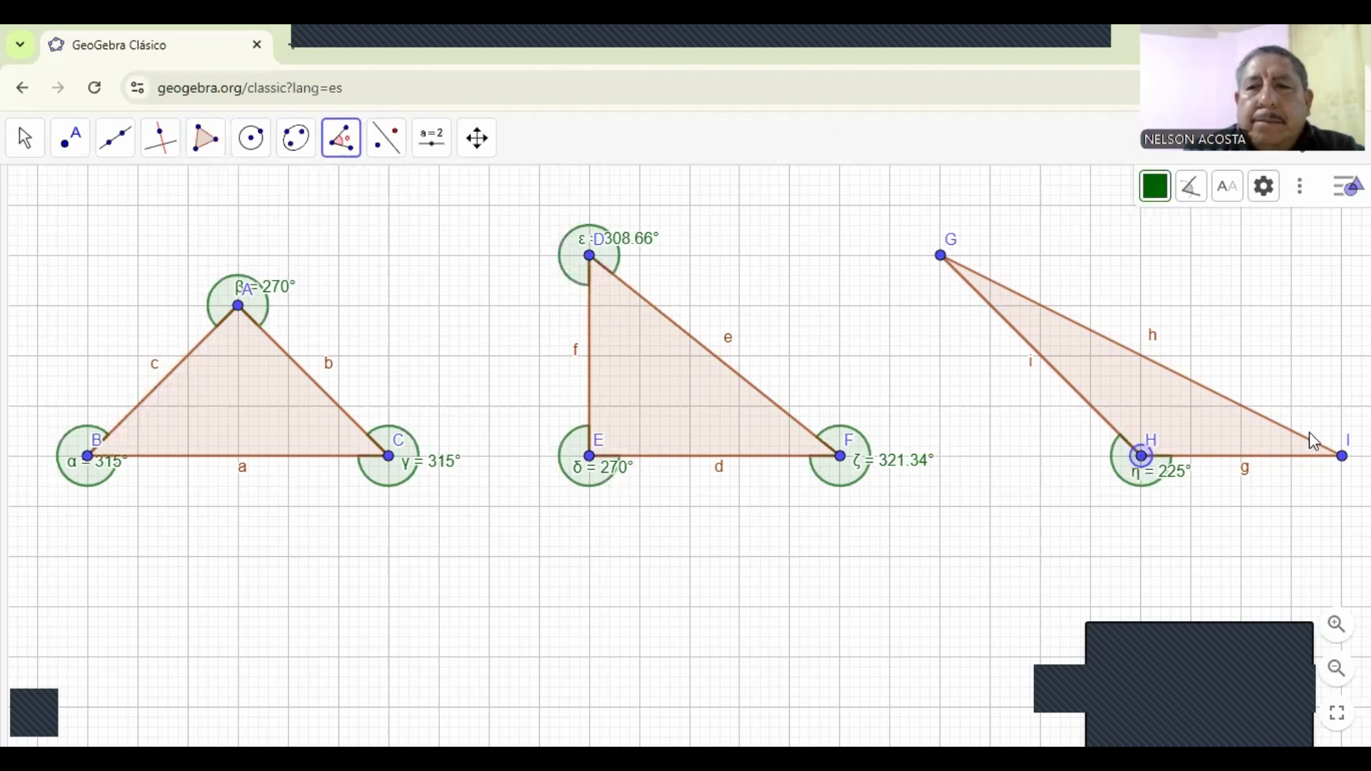
pyautogui.click(1341, 457)
pyautogui.click(941, 255)
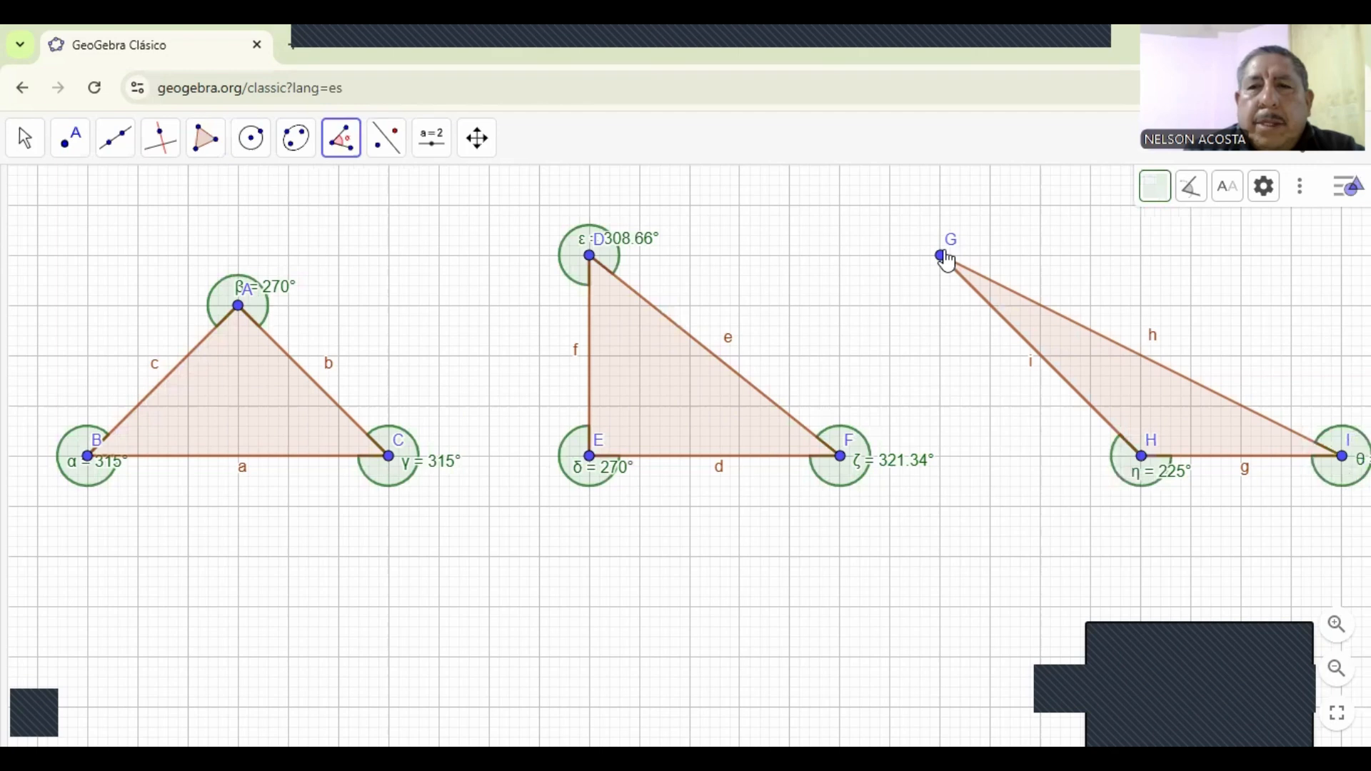
# Try another angle through points G, H, I, and undo the last two angle measurements on the obtuse triangle.
pyautogui.click(943, 257)
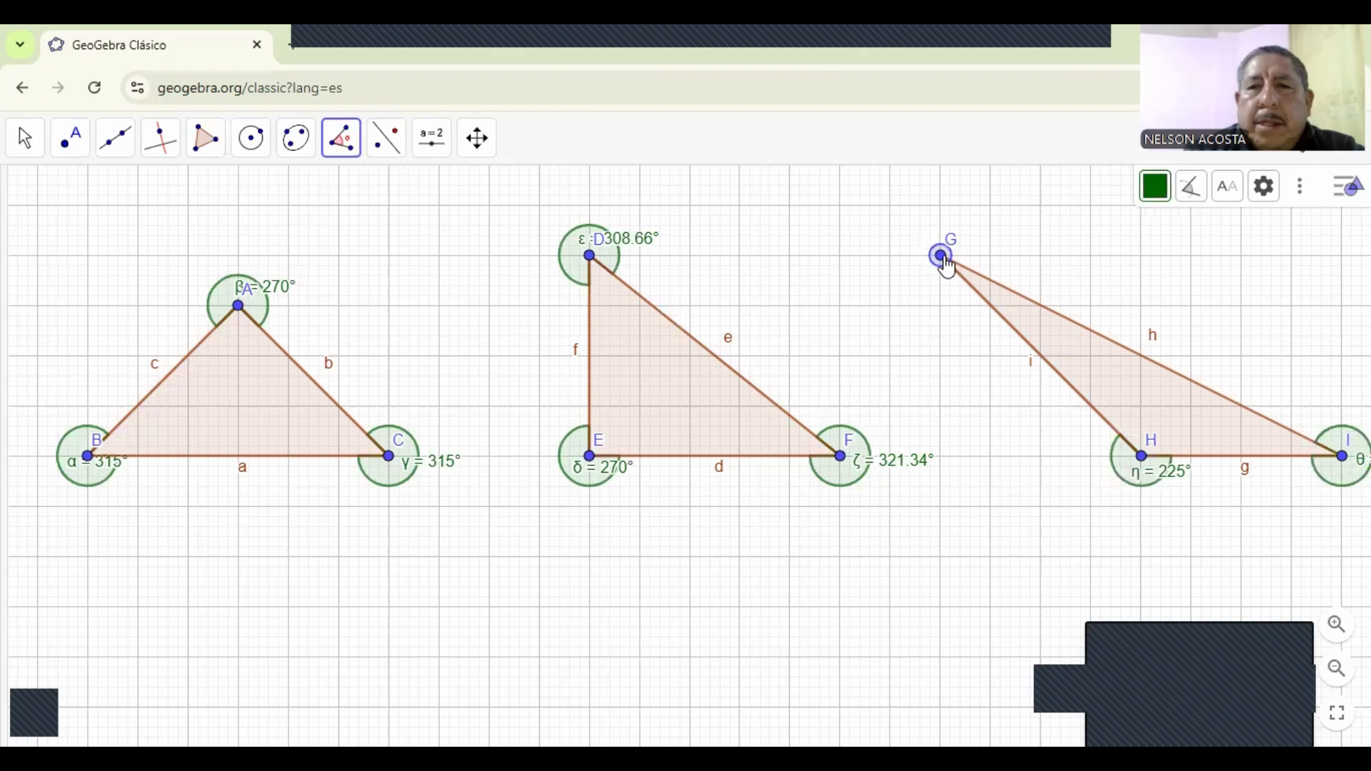
pyautogui.click(1141, 455)
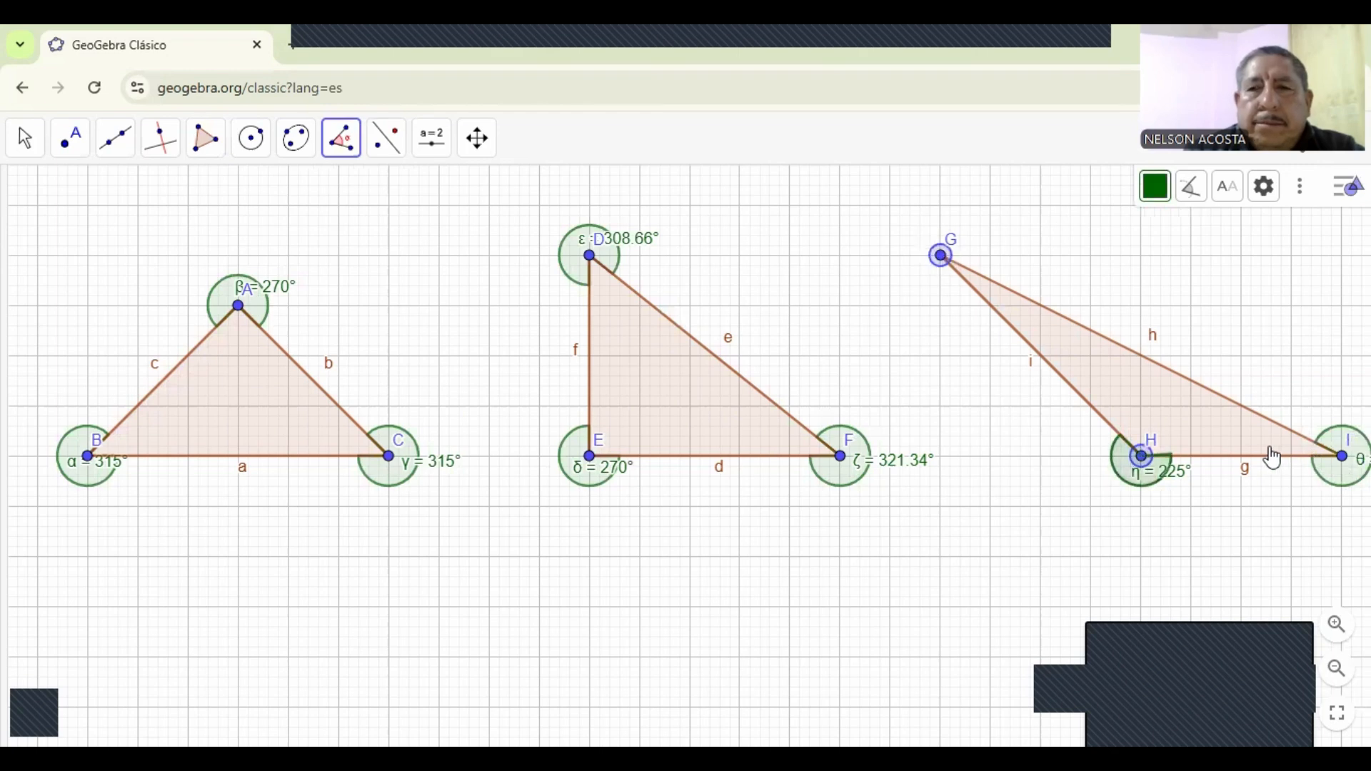
pyautogui.click(1343, 456)
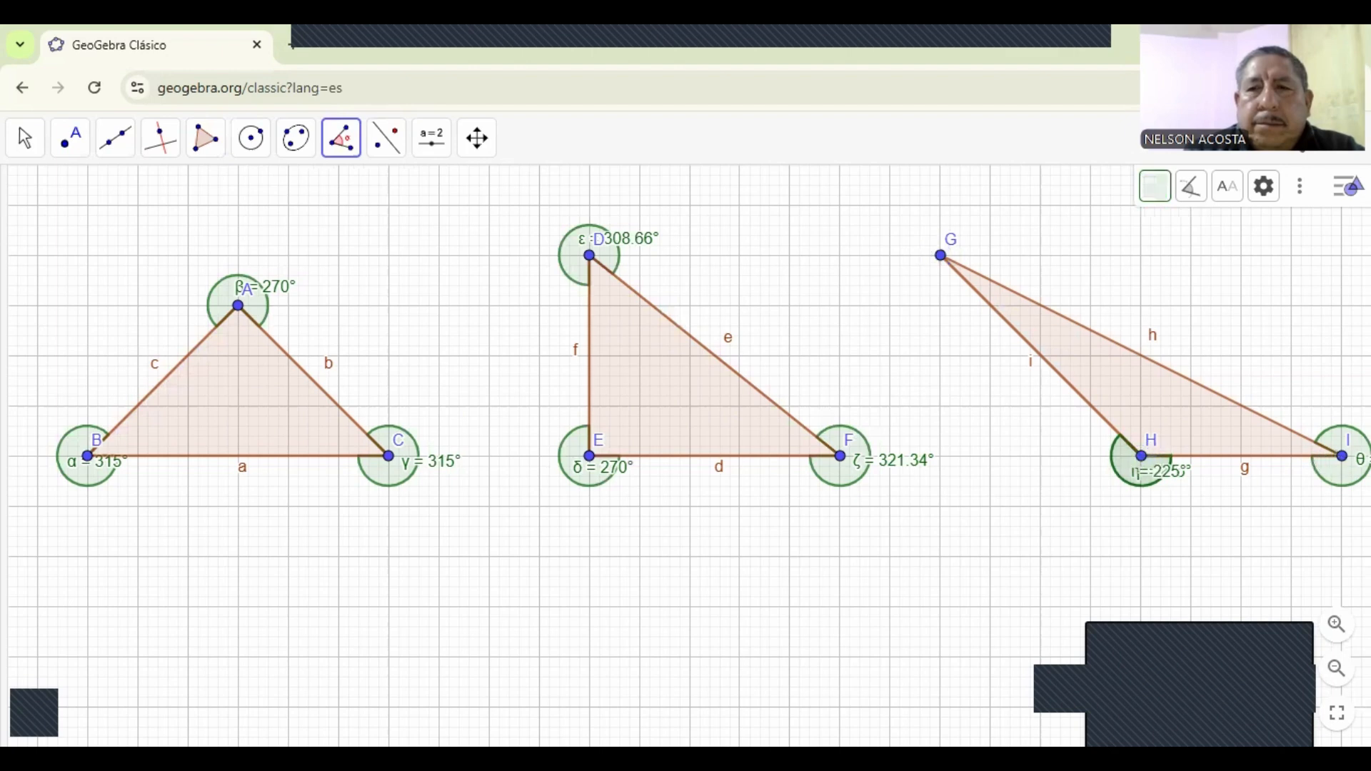
pyautogui.hotkey('ctrl', 'z')
pyautogui.hotkey('ctrl', 'z')
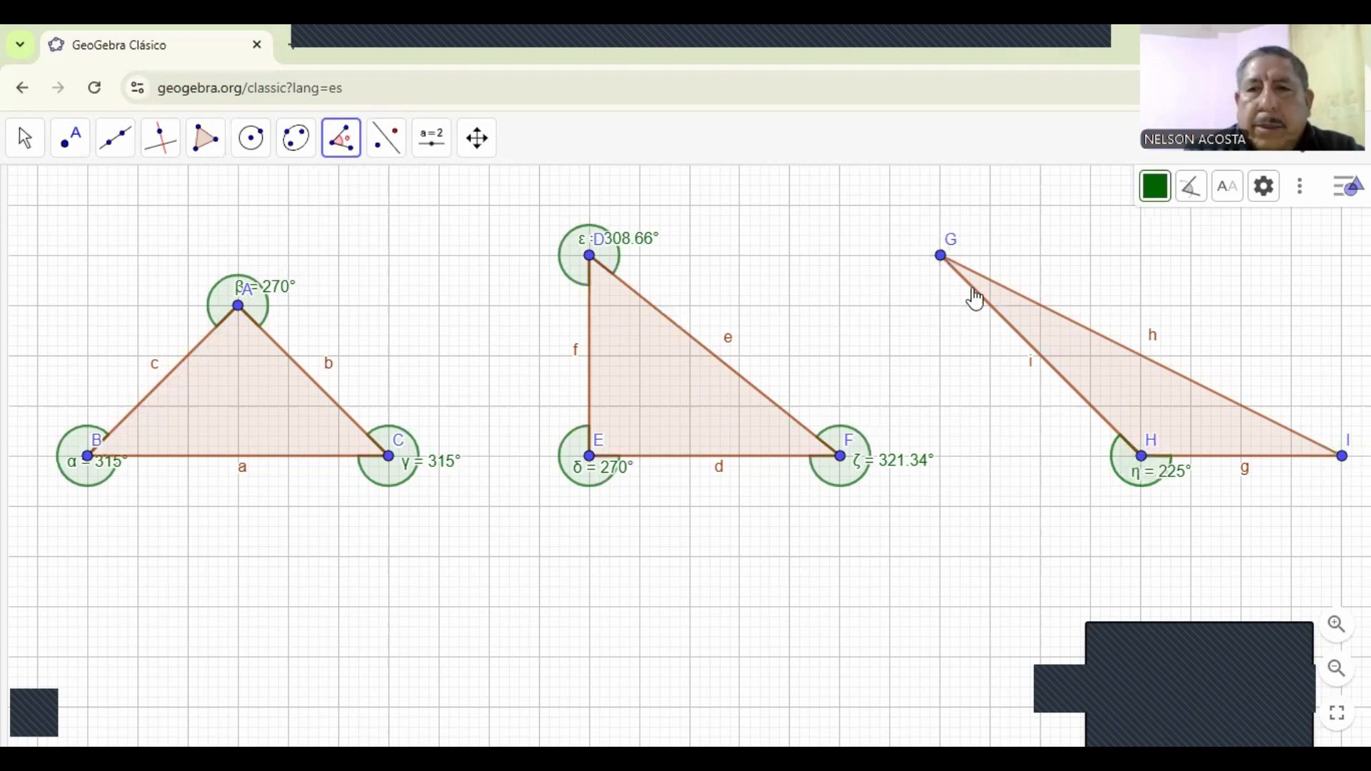
# Measure the obtuse triangle's angles at vertex I through points G, I, H and at vertex G through points H, G, I.
pyautogui.click(943, 257)
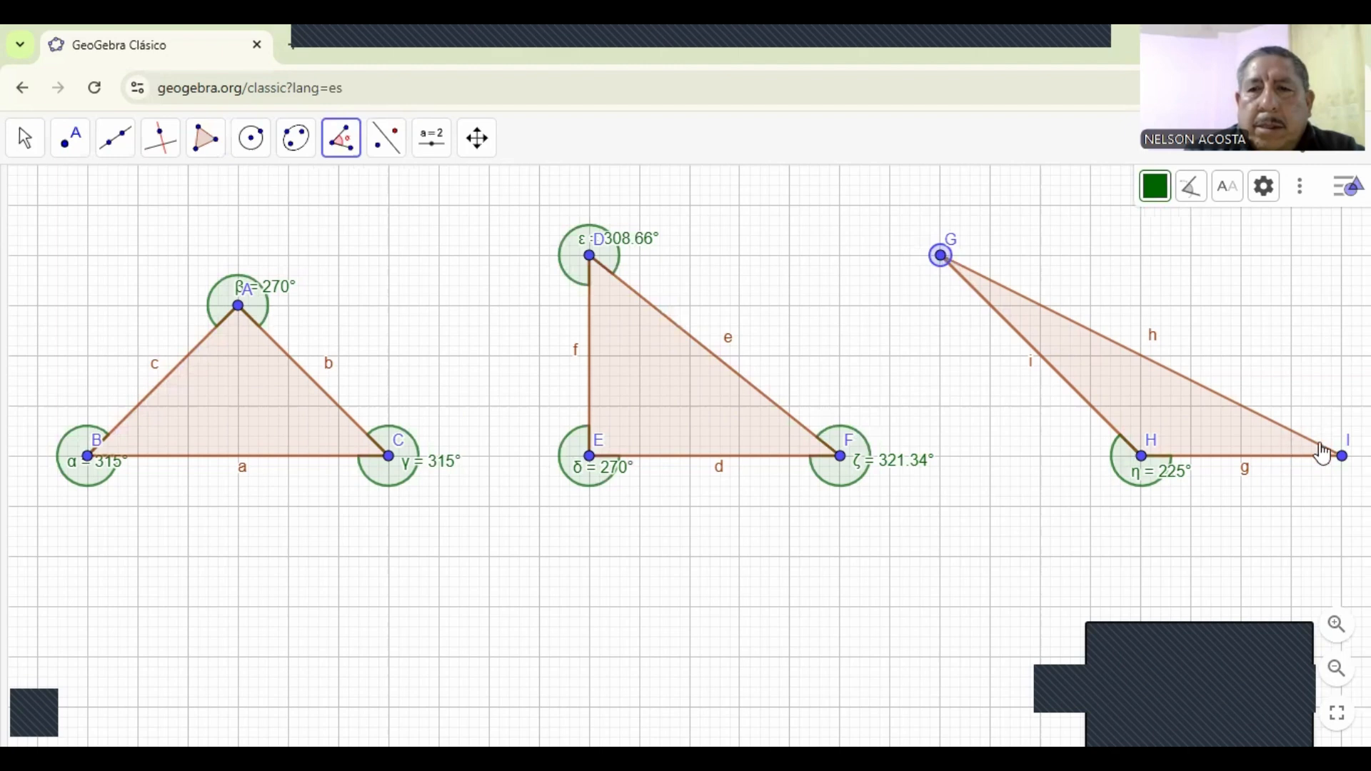
pyautogui.click(1343, 456)
pyautogui.click(1145, 458)
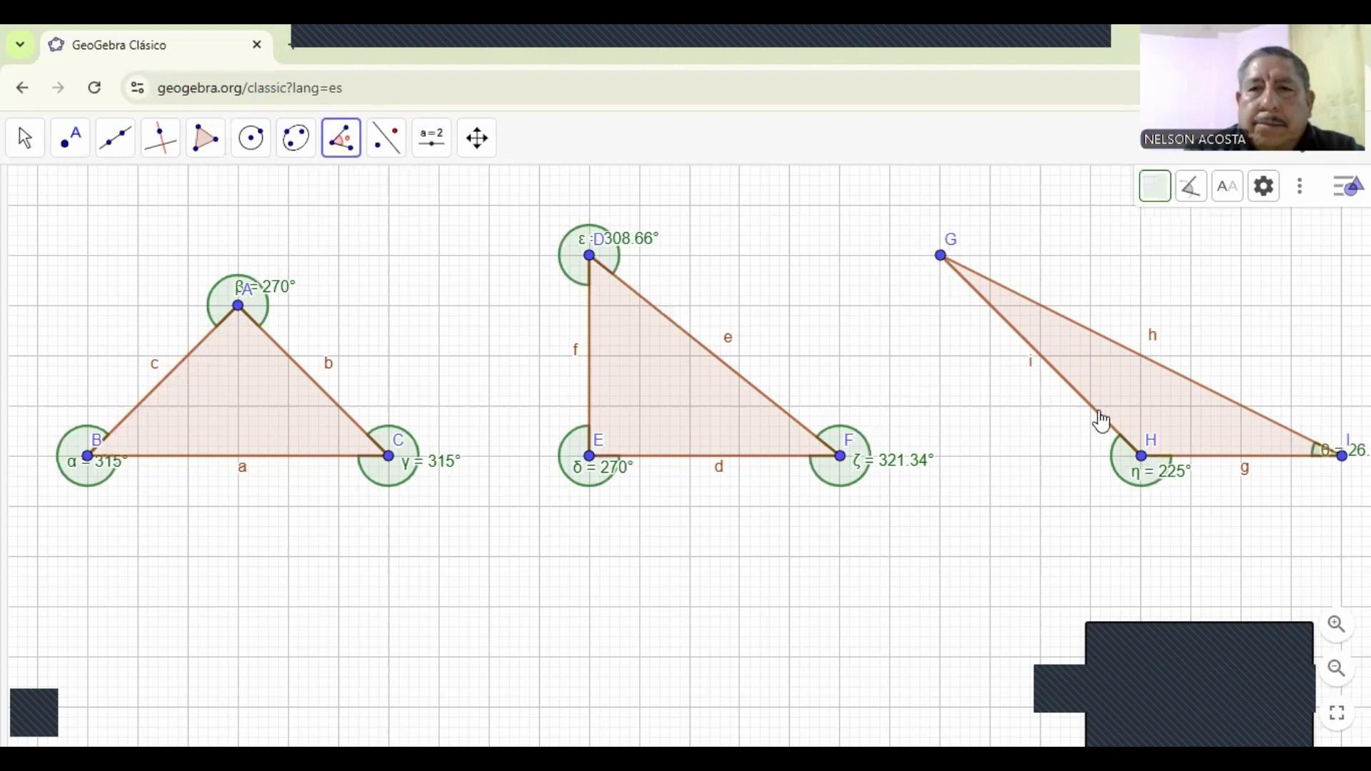
pyautogui.click(1143, 457)
pyautogui.click(941, 256)
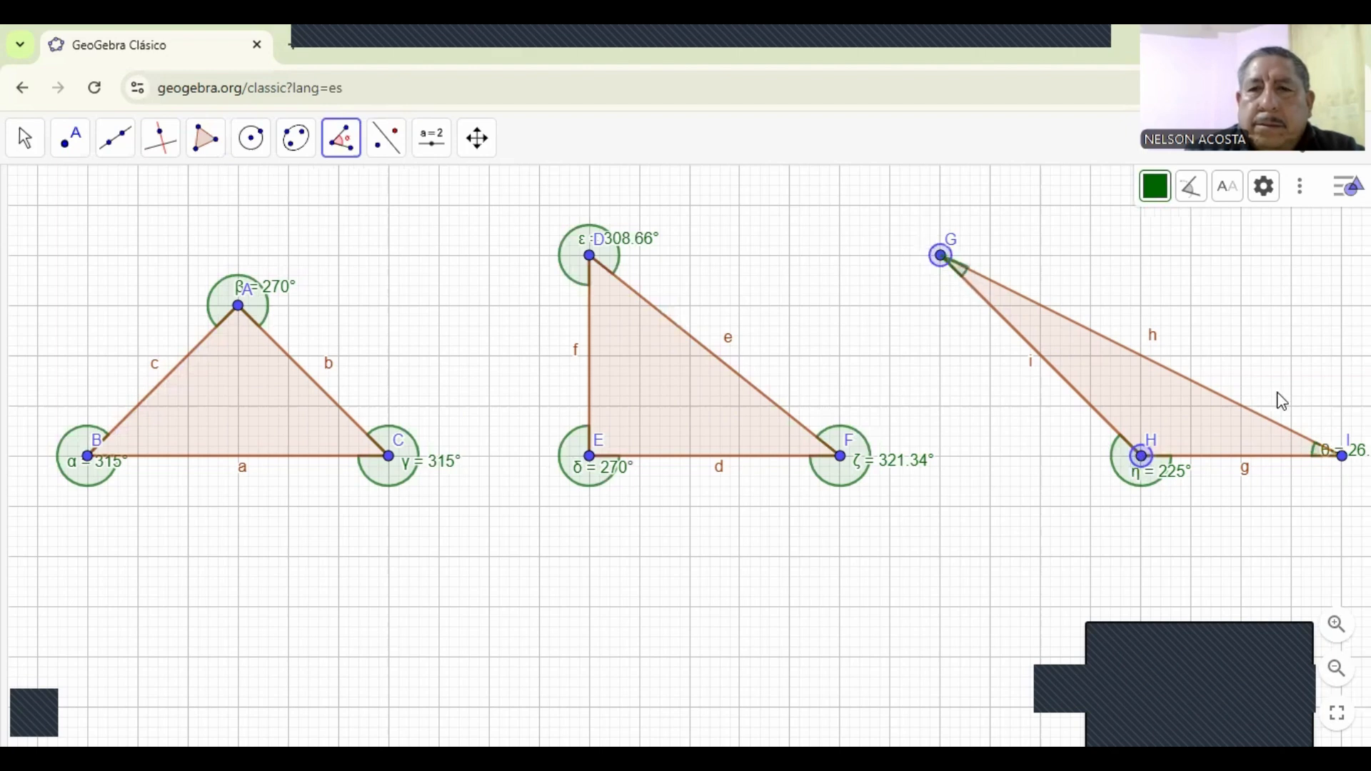
pyautogui.click(1343, 455)
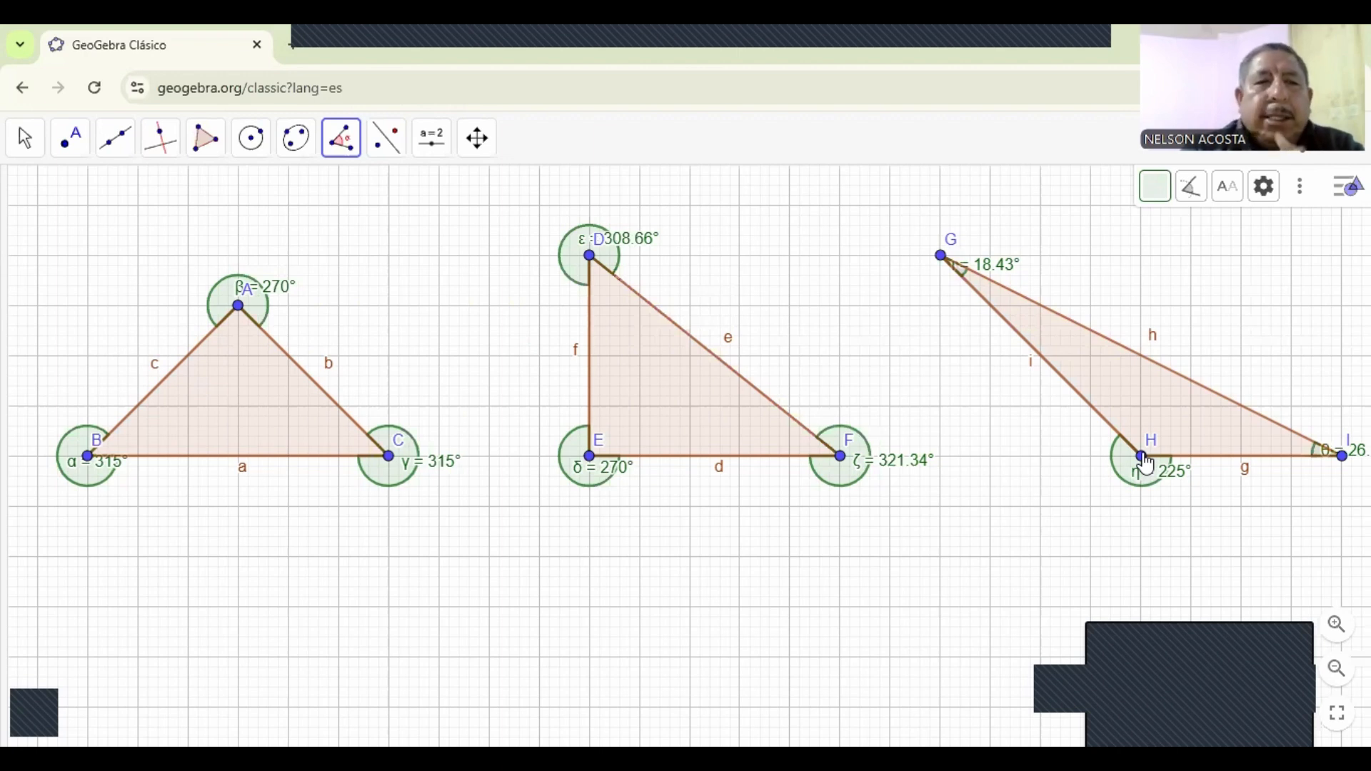
# Measure all interior angles of triangle ABC at once by applying the Angle tool to the whole polygon.
pyautogui.click(216, 416)
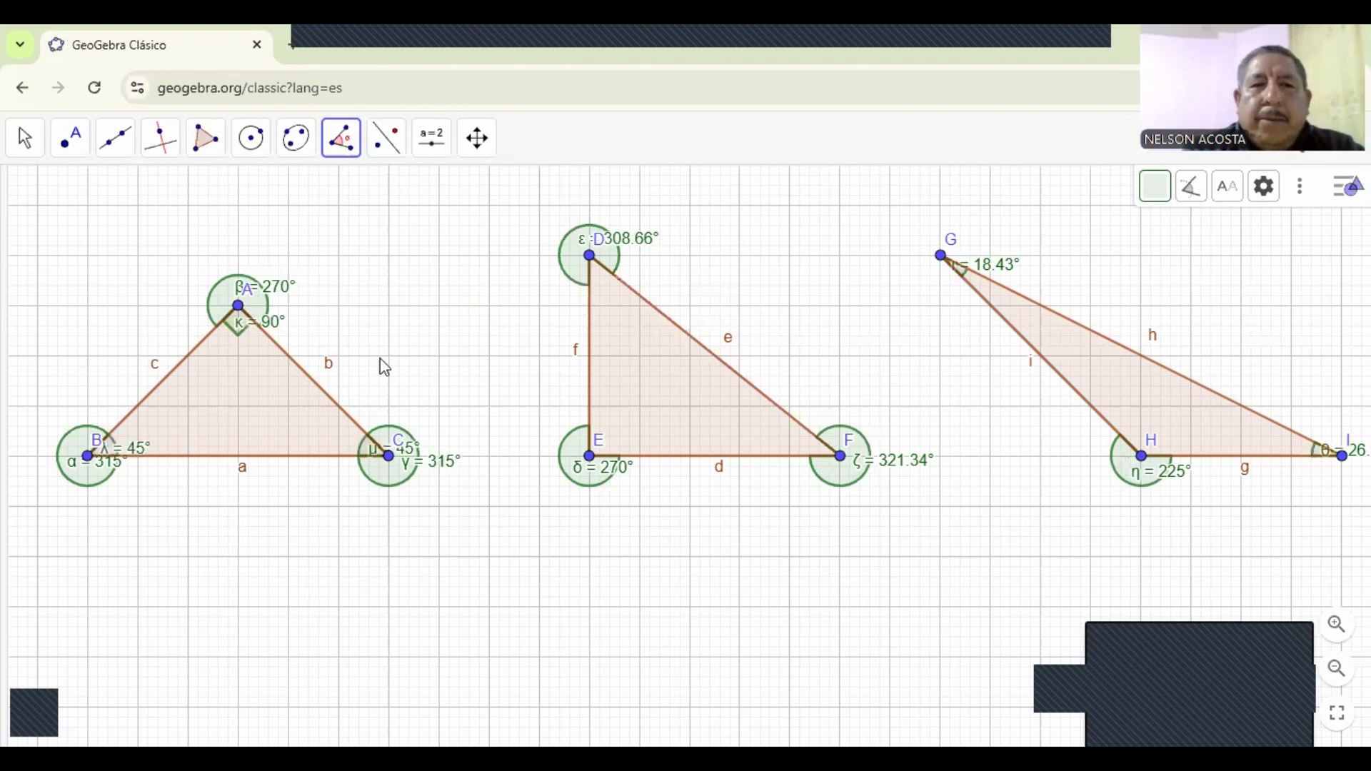